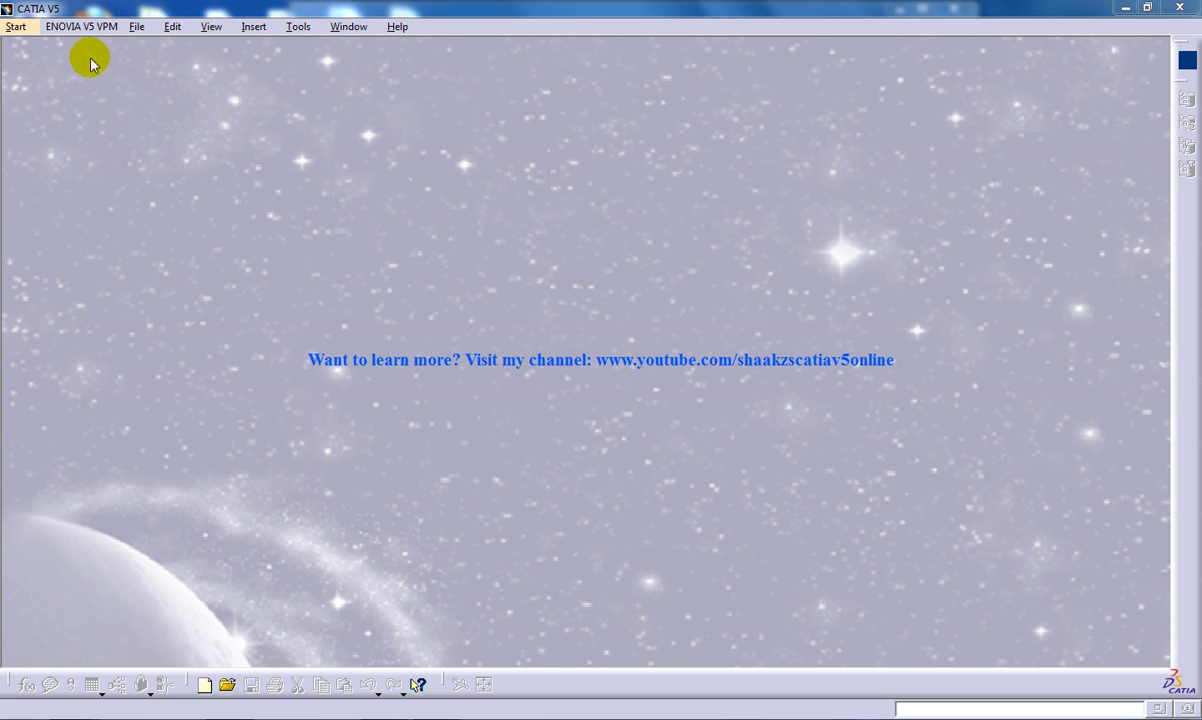
Create a new Part Design part, keeping the default name Part1
left_click(17, 27)
mouse_move(120, 66)
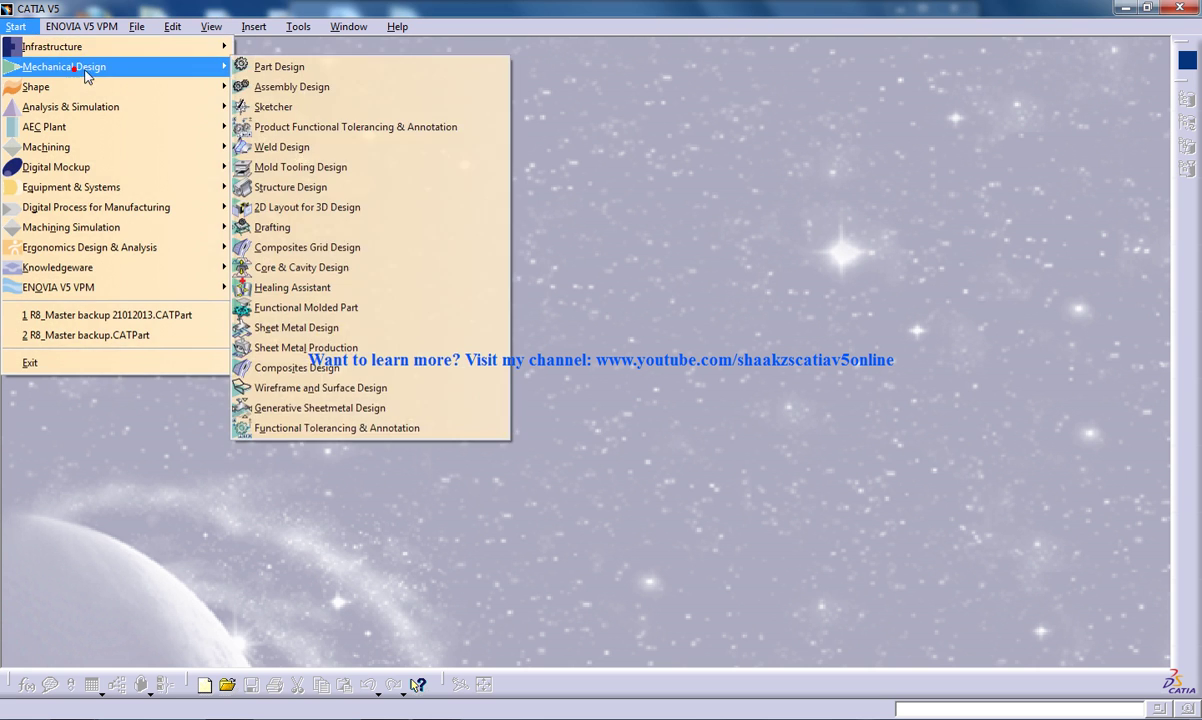
left_click(289, 71)
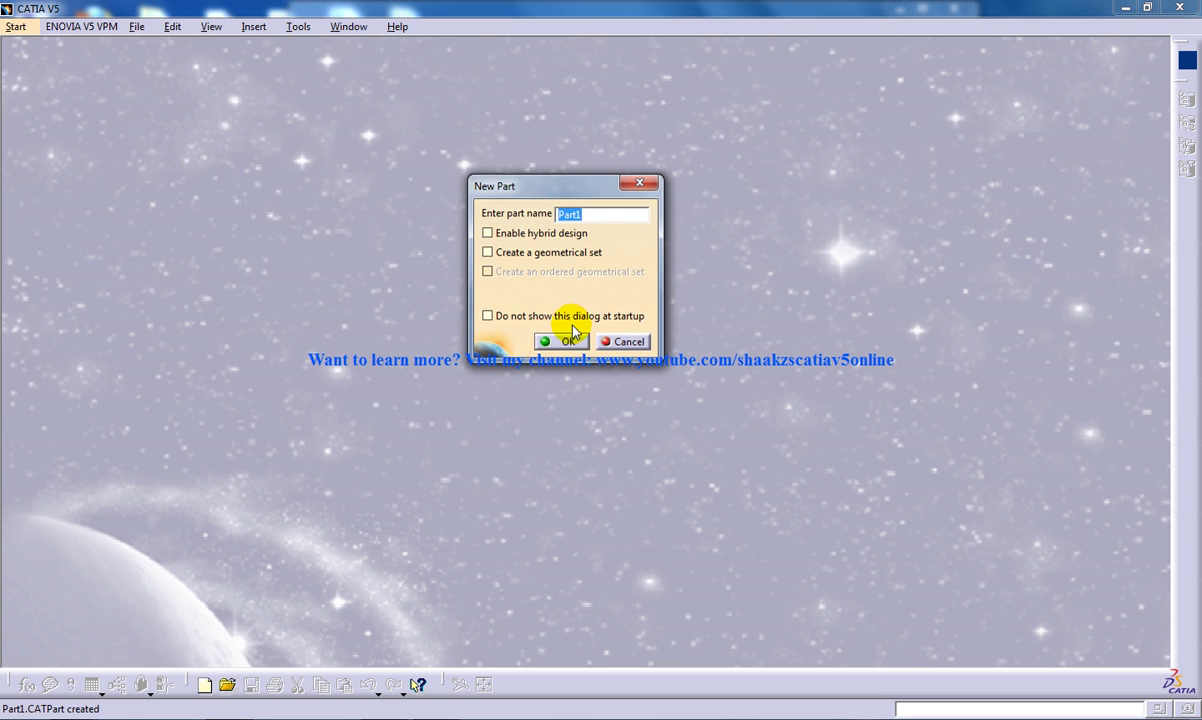
left_click(567, 413)
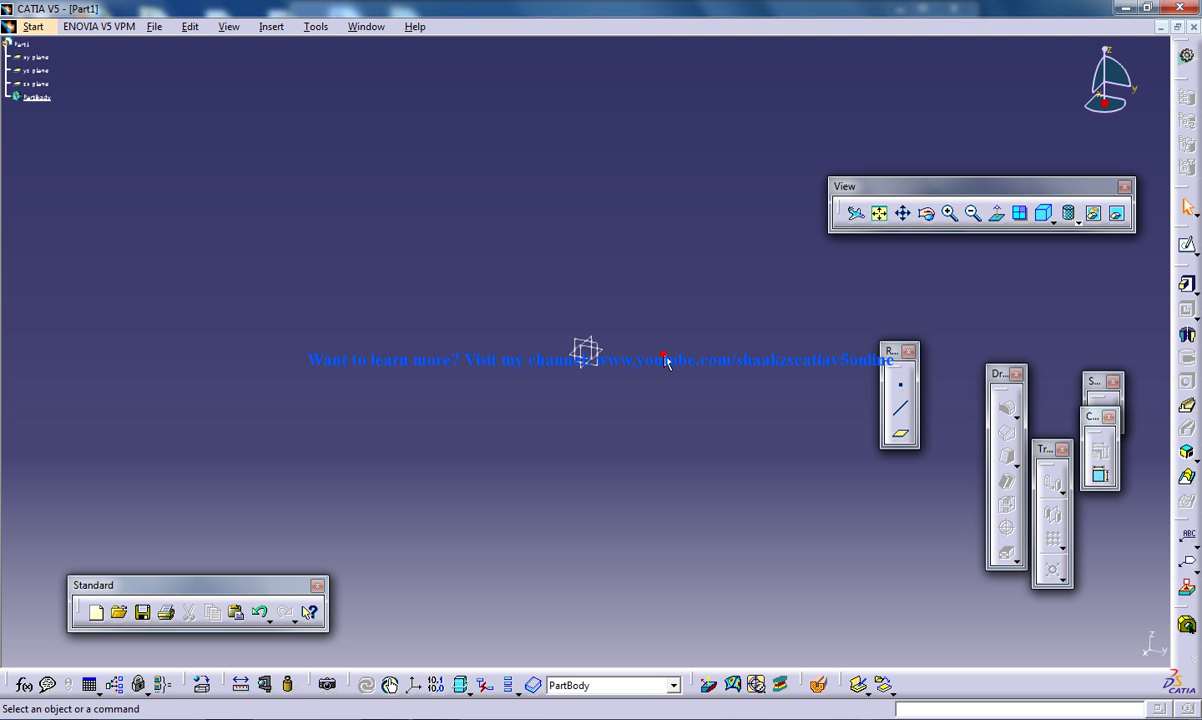
Sketch a rectangle centred at the origin on the xy plane and pad it 20mm
left_click(1184, 250)
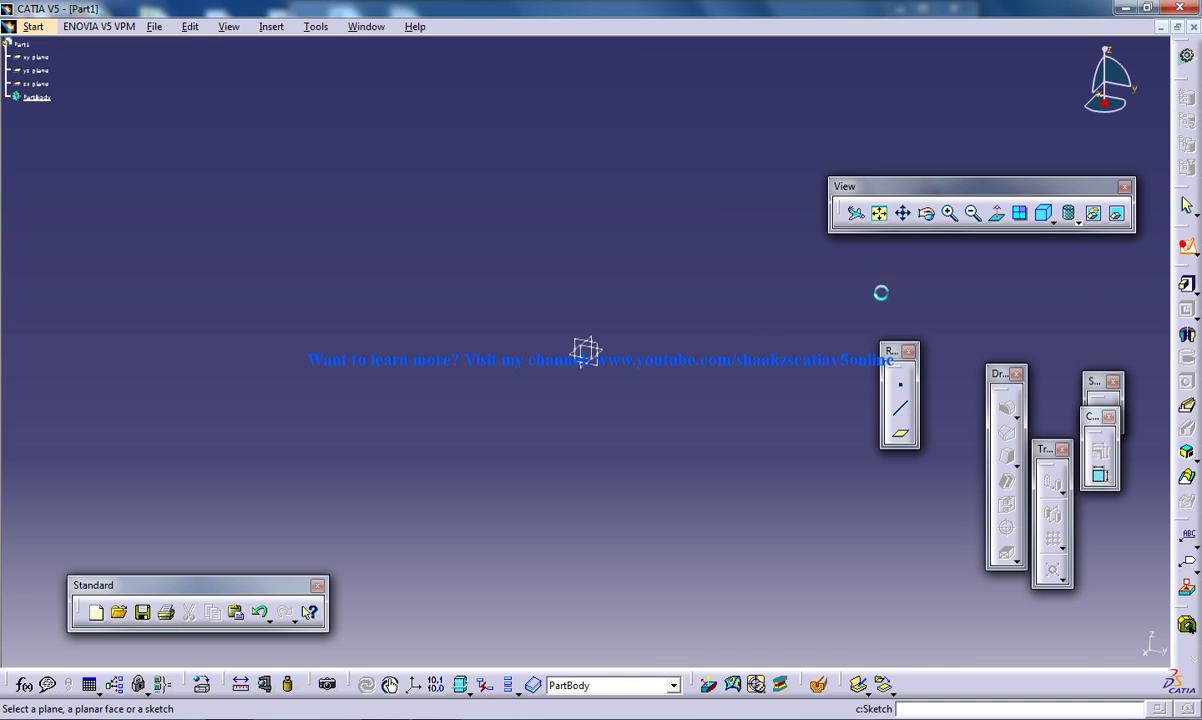
left_click(612, 355)
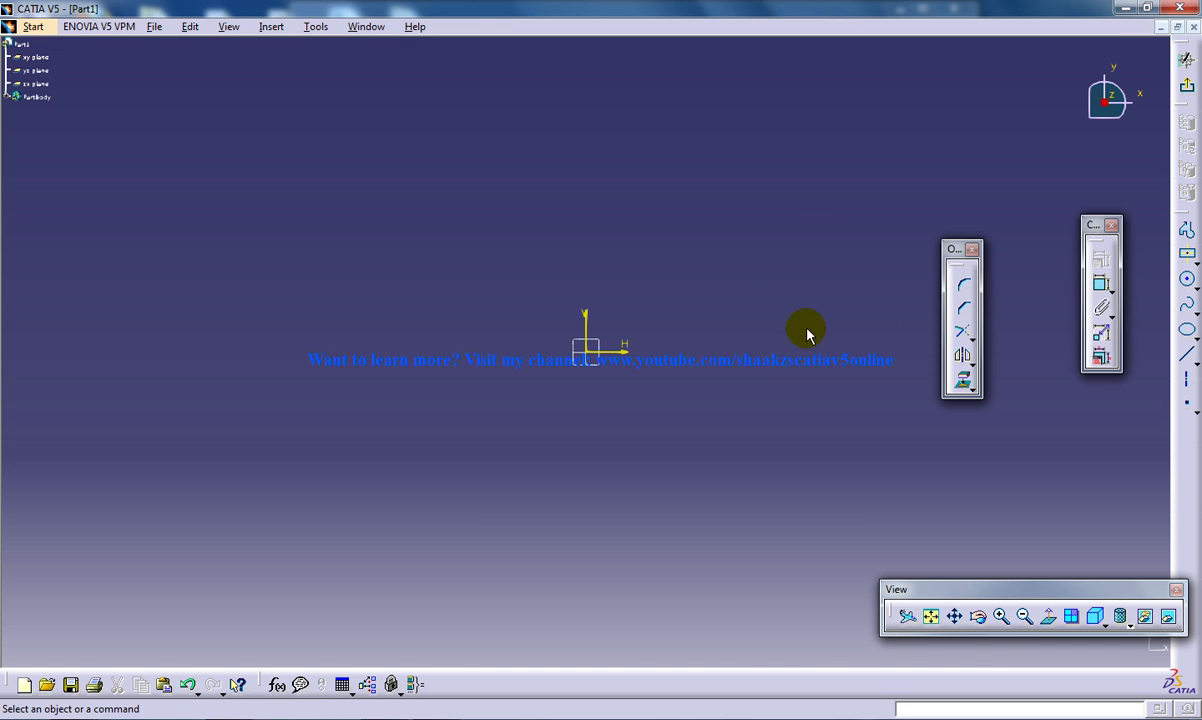
left_click(1187, 253)
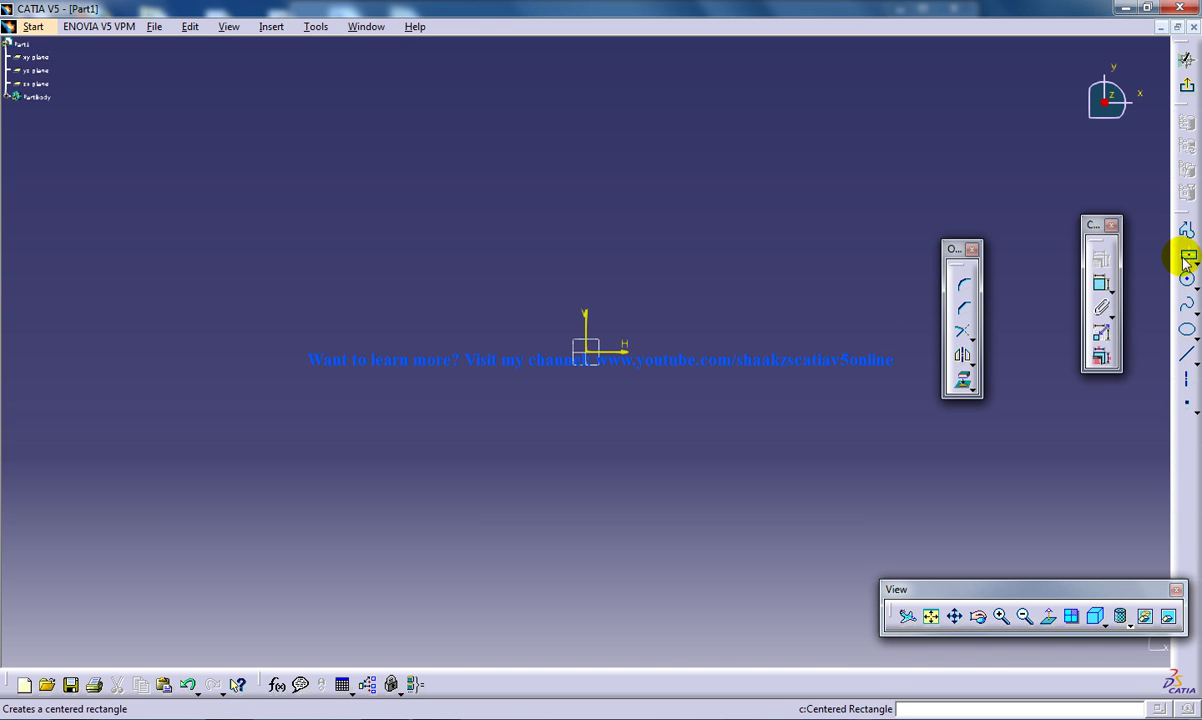
left_click(586, 351)
left_click(799, 248)
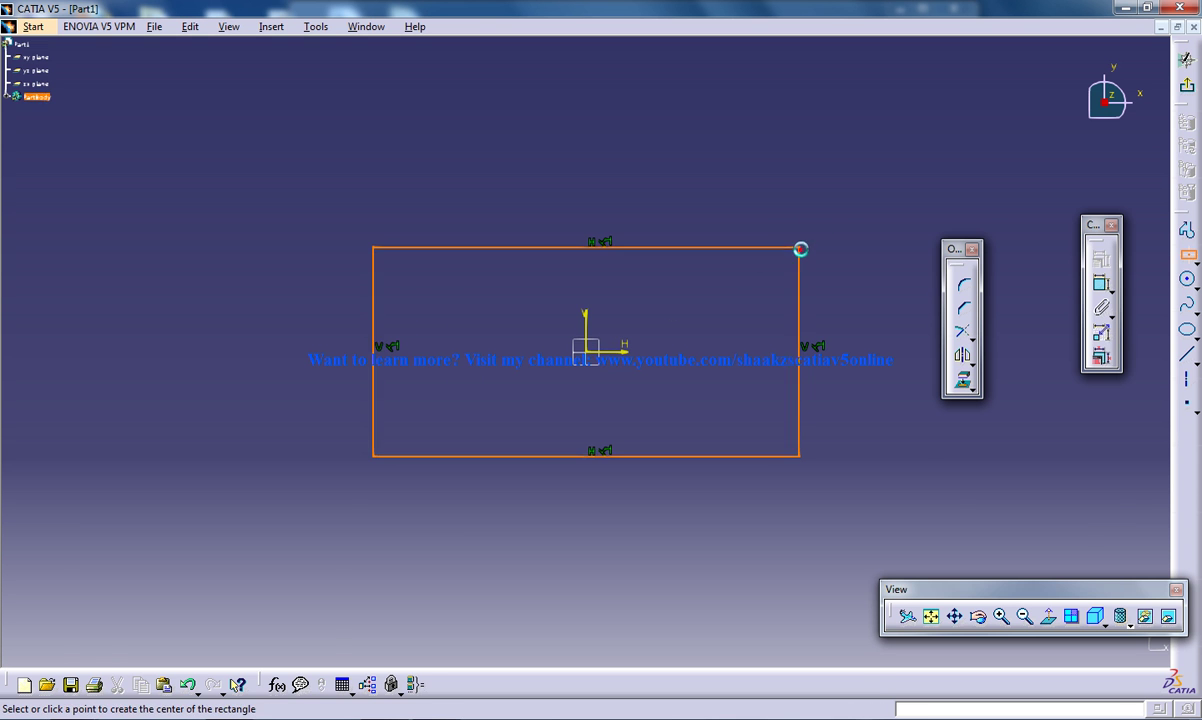
left_click(1186, 104)
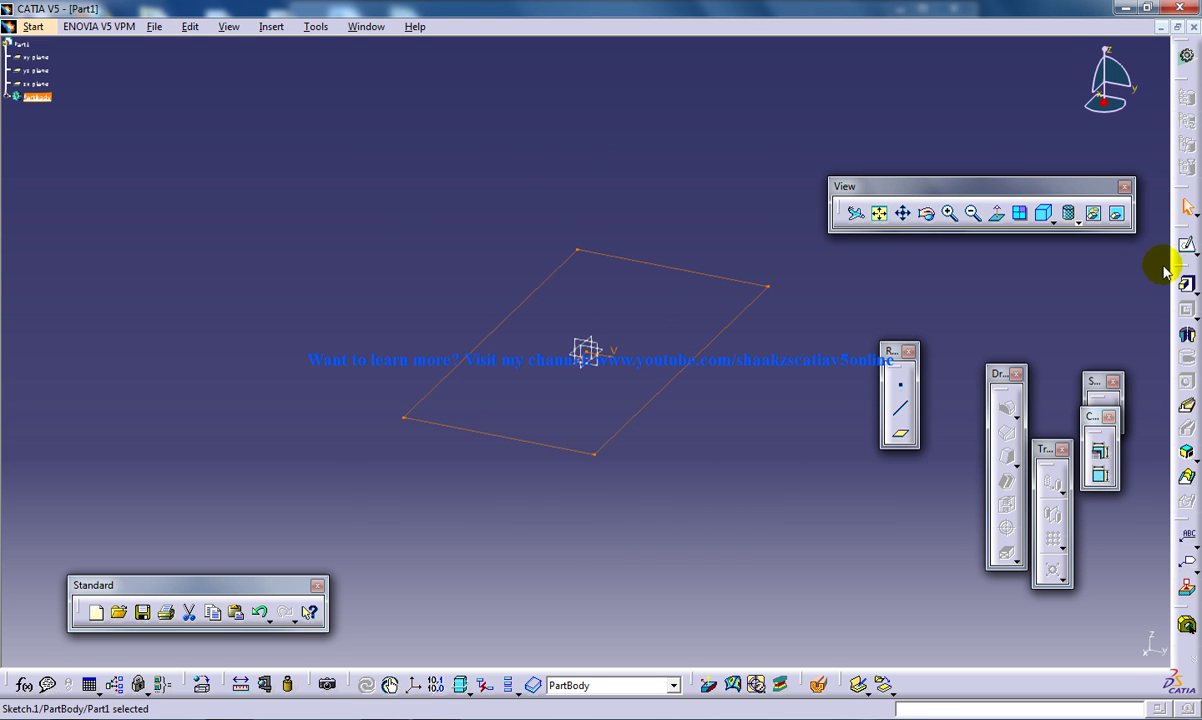
left_click(1187, 285)
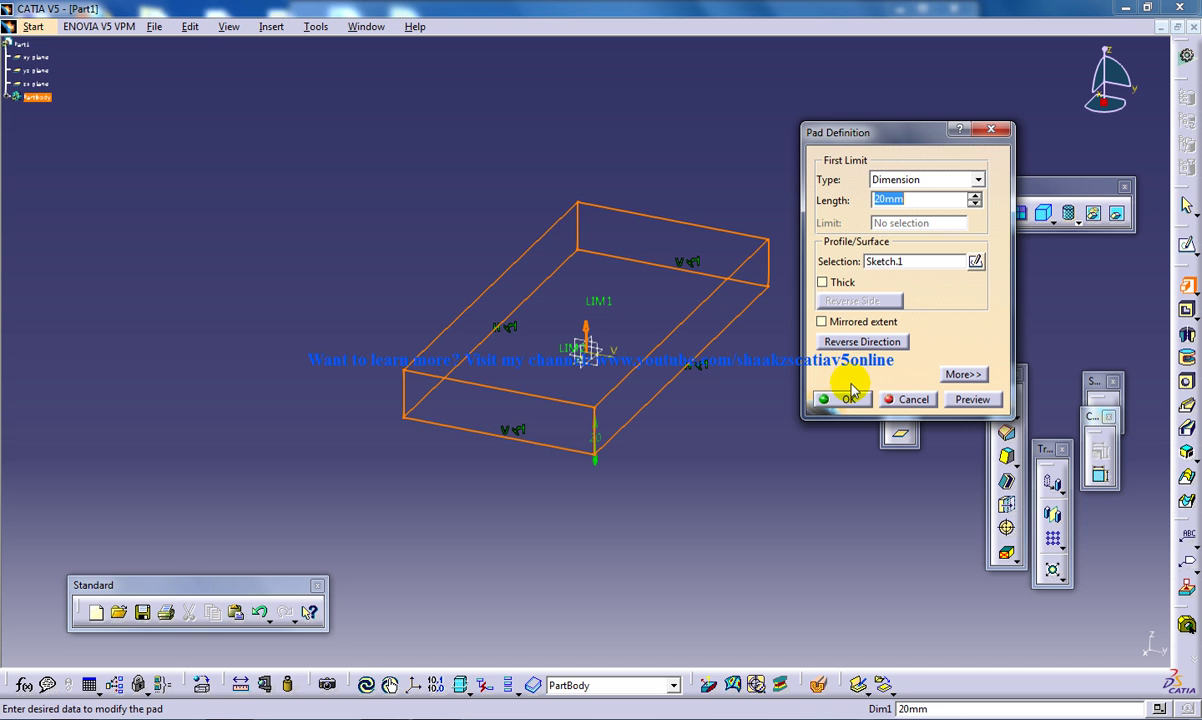
left_click(848, 399)
Sketch an origin-centred circle on the plate's top face and pad it into a cylindrical boss
left_click(636, 327)
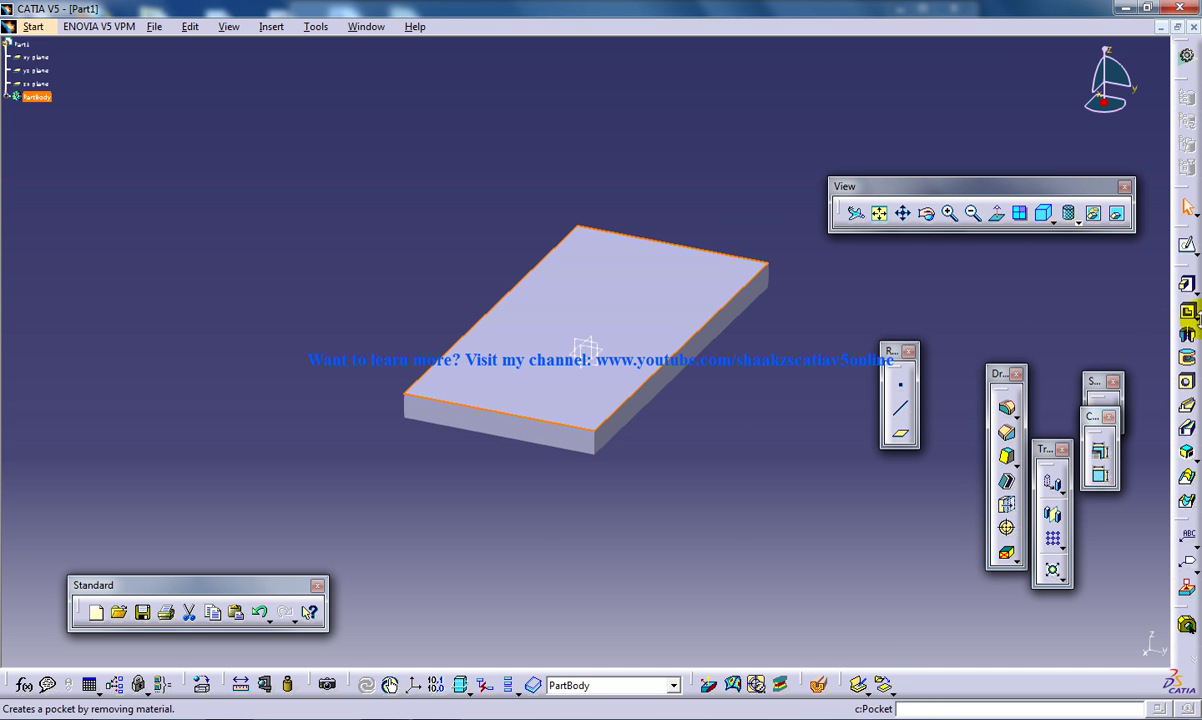
left_click(1187, 245)
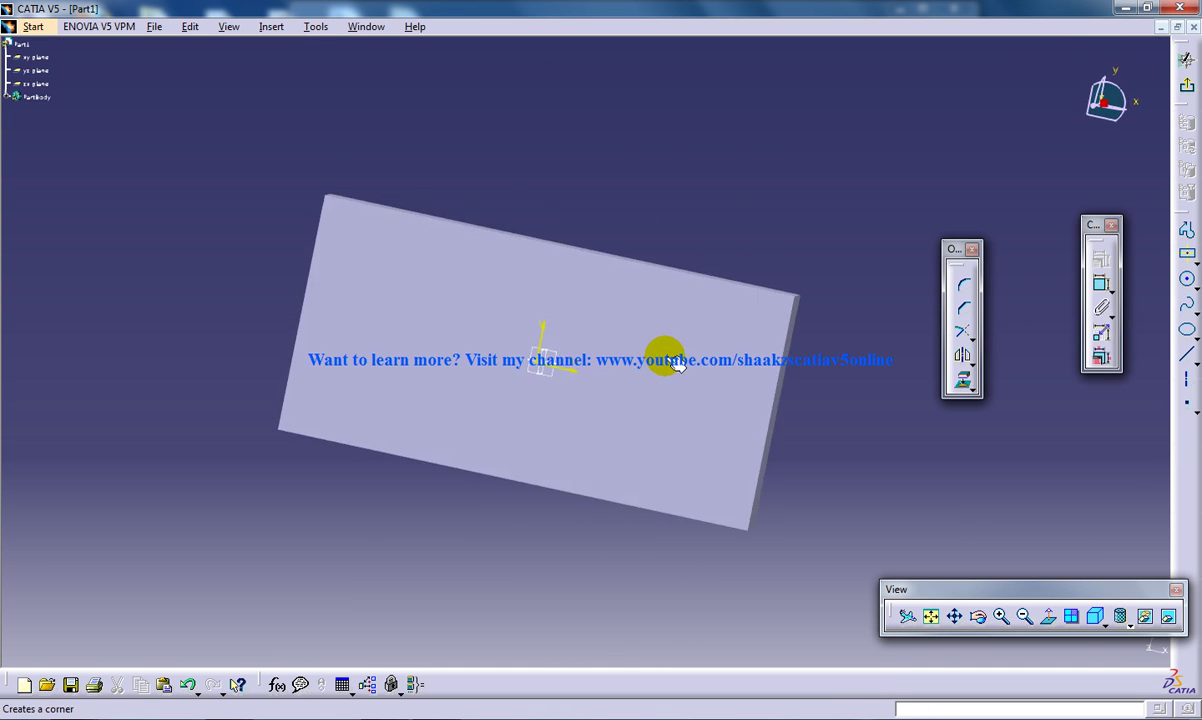
left_click(1187, 279)
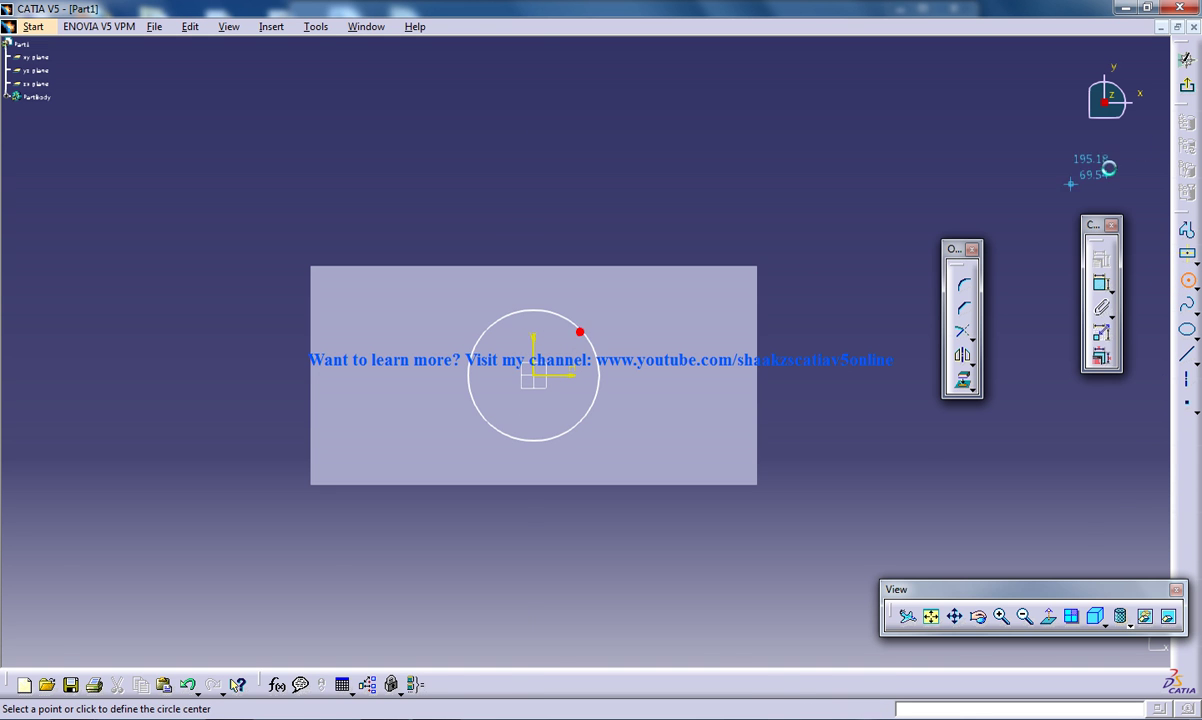
left_click(1187, 86)
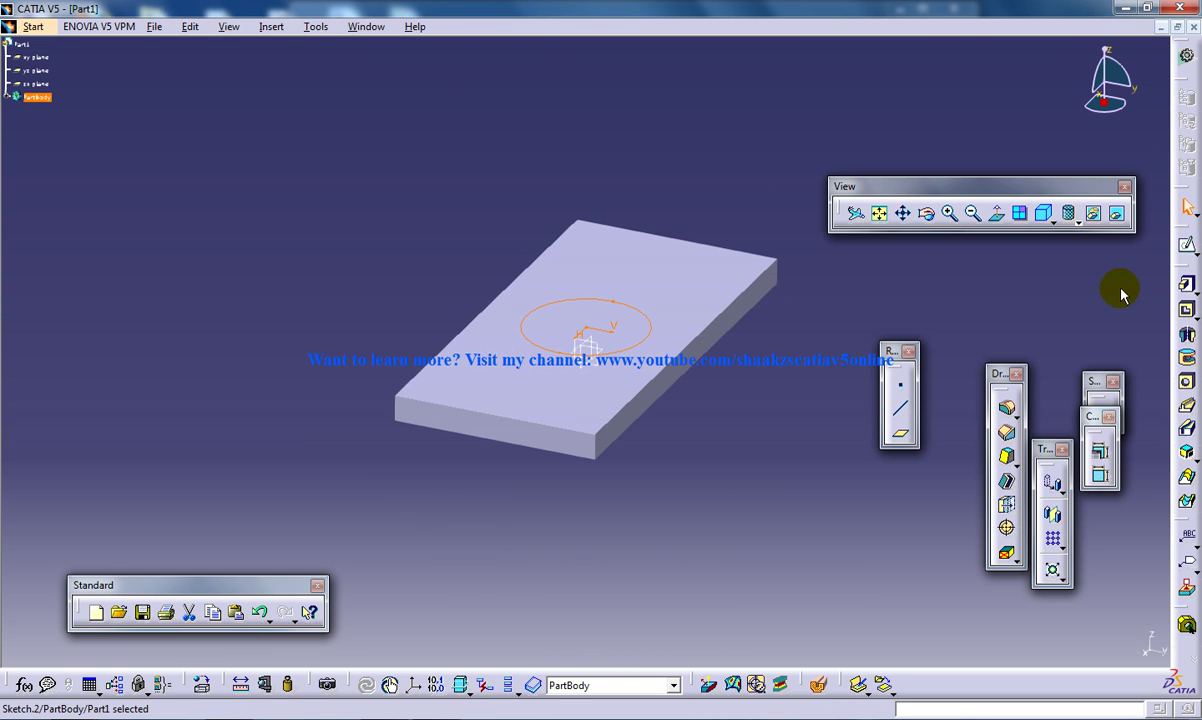
left_click(1187, 285)
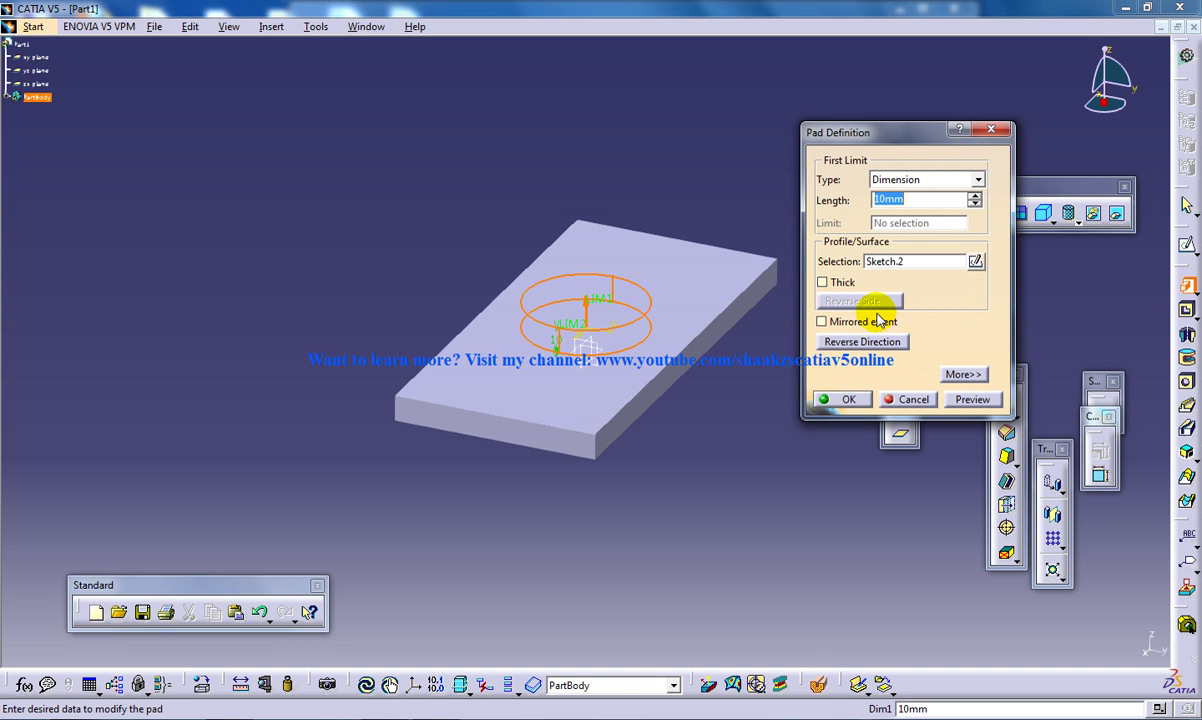
left_click(840, 399)
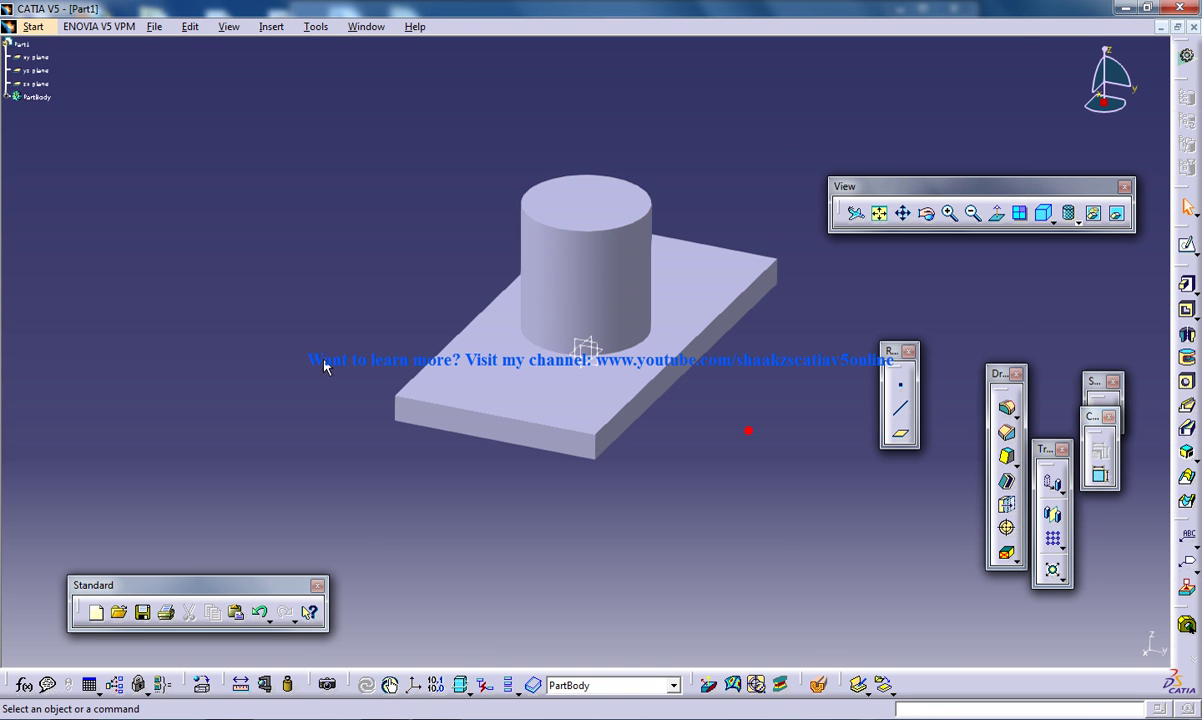
middle_click_drag(328, 348, 400, 352)
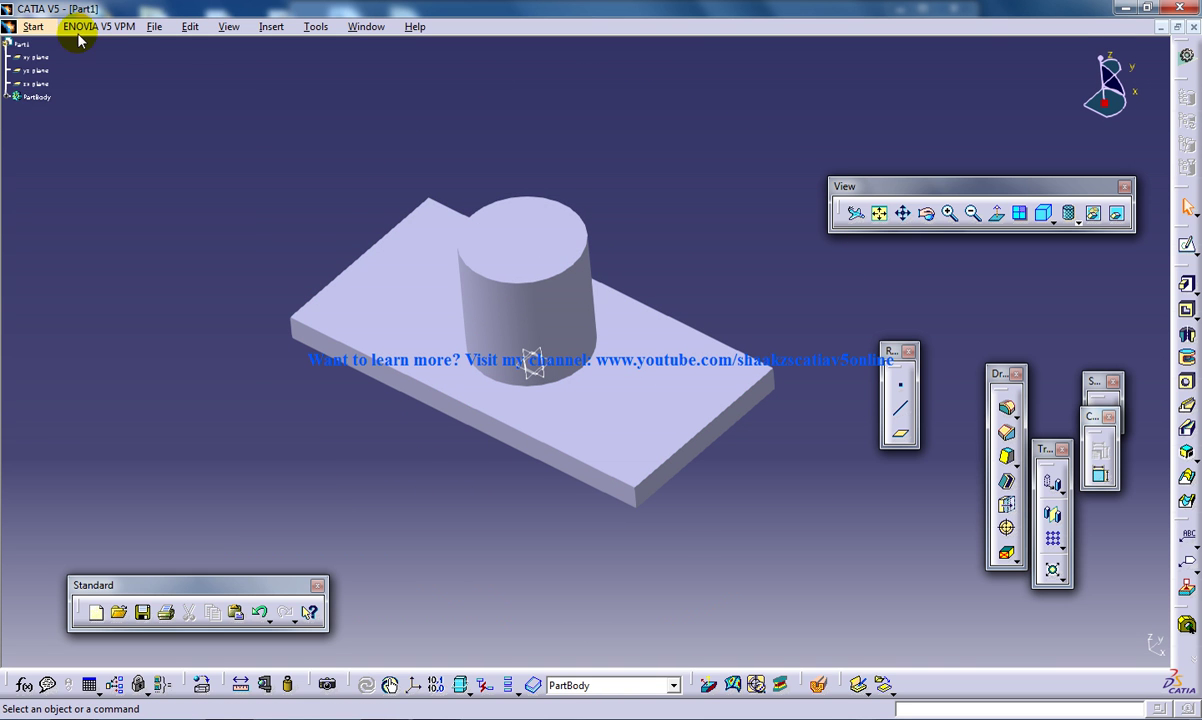
Switch to Wireframe and Surface Design and select the plate's top face
left_click(33, 26)
mouse_move(88, 70)
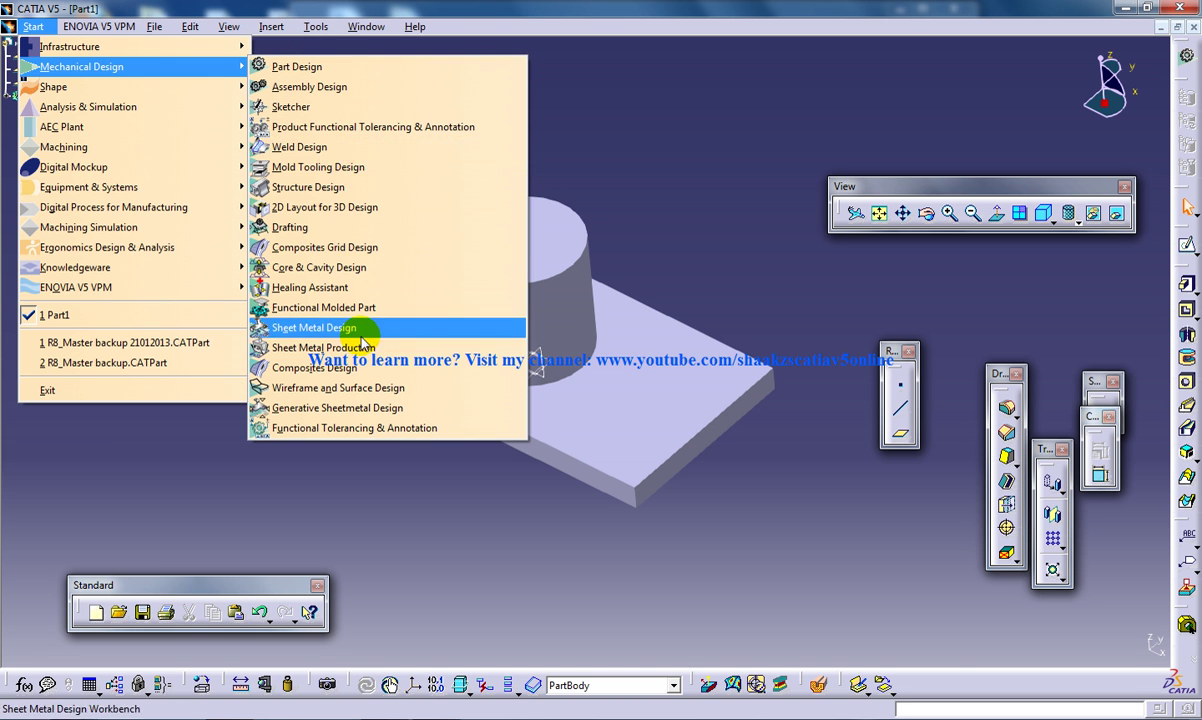
left_click(338, 387)
left_click(655, 326)
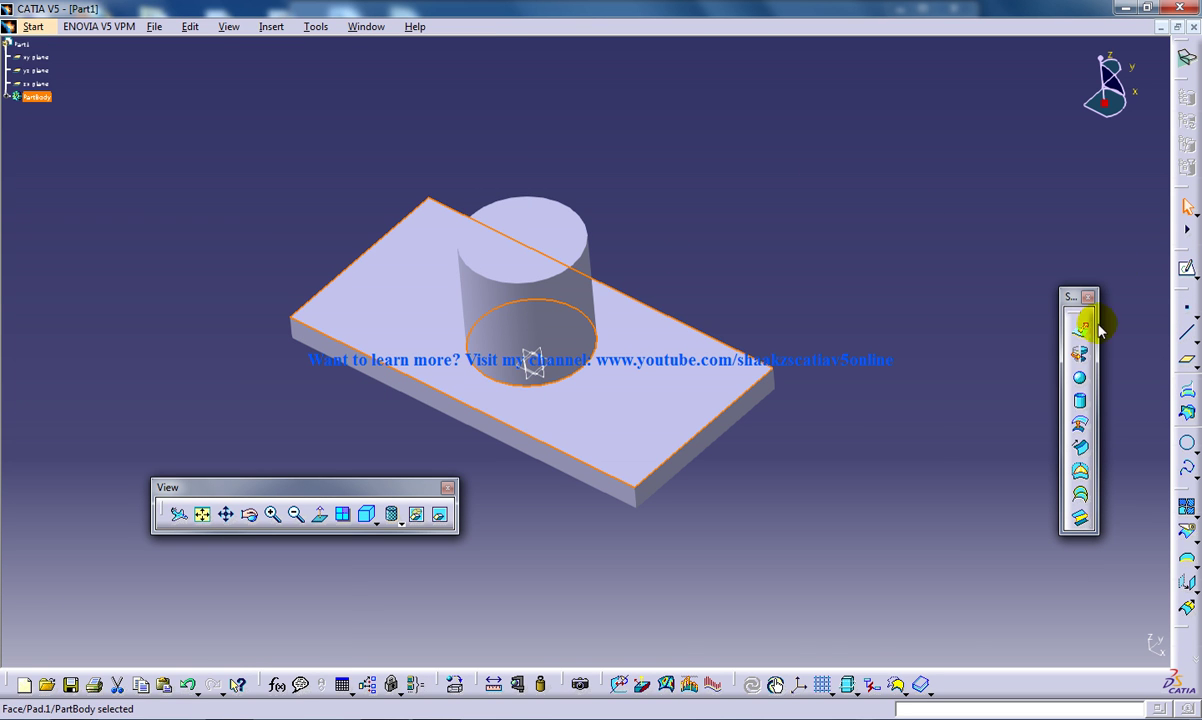
Sketch an origin-centred circle on the plate top, larger than the cylinder base
left_click(1188, 268)
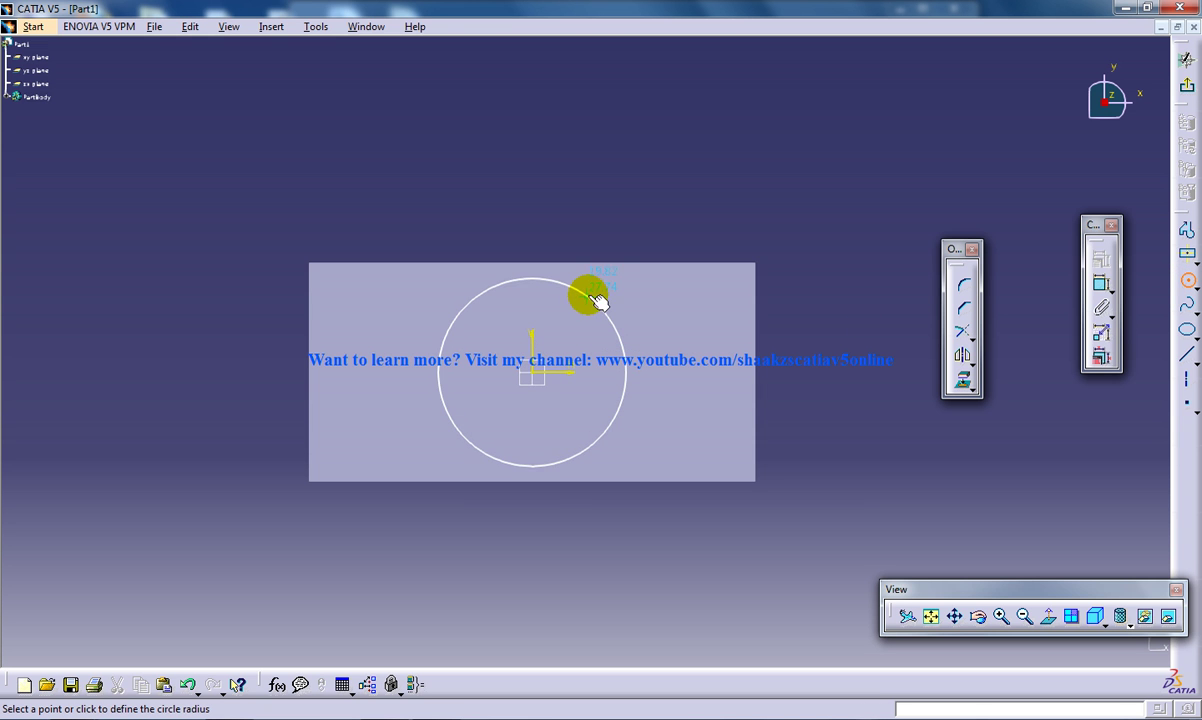
left_click(603, 295)
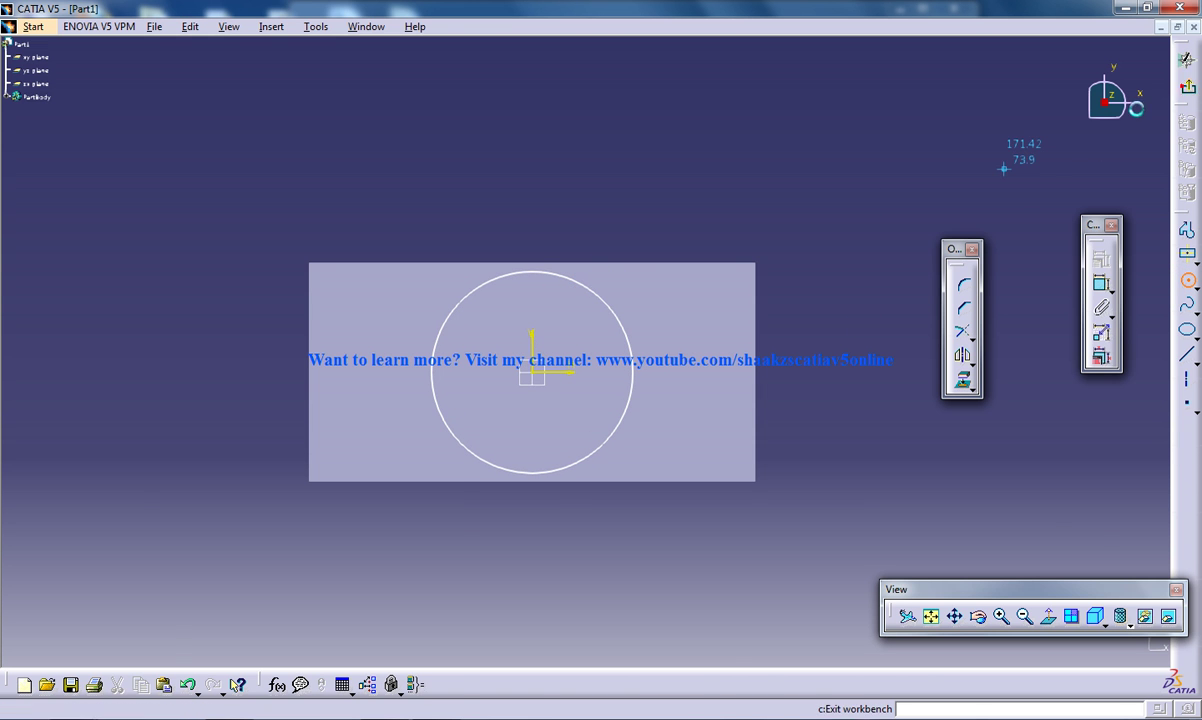
left_click(1186, 60)
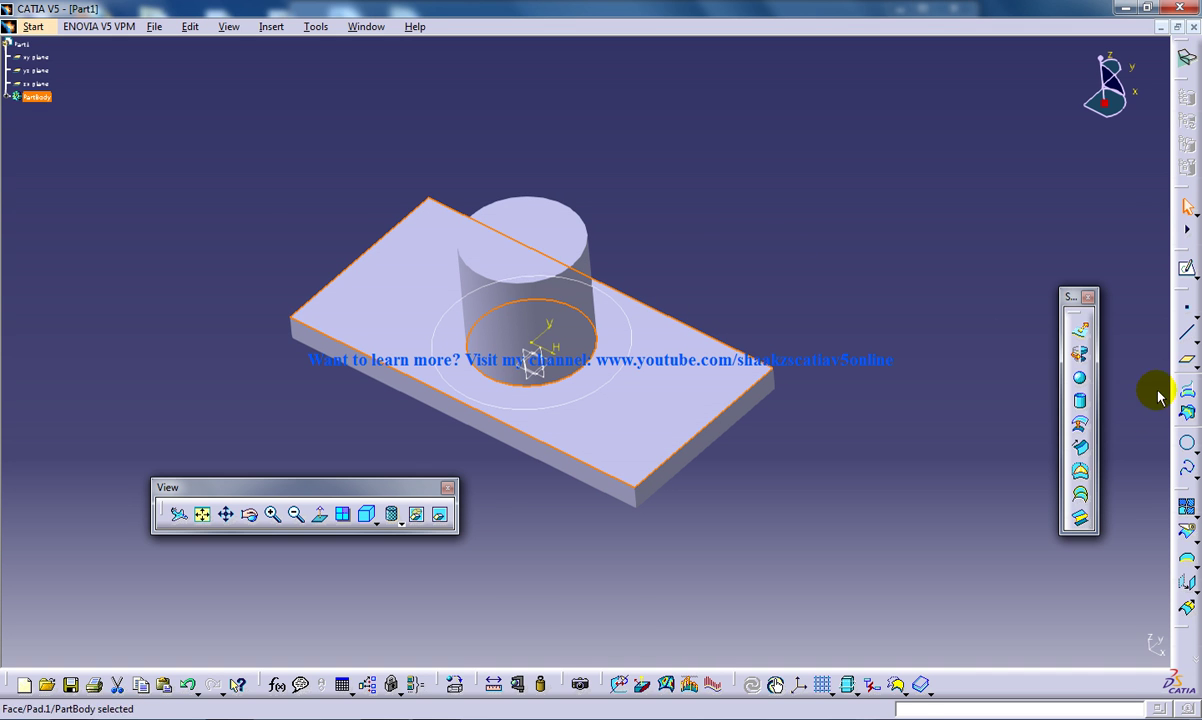
Create Plane.1 as an Offset from plane of the cylinder face, entering 50 as the offset
left_click(1187, 360)
left_click(651, 344)
middle_click_drag(504, 236, 593, 194)
left_click(1084, 531)
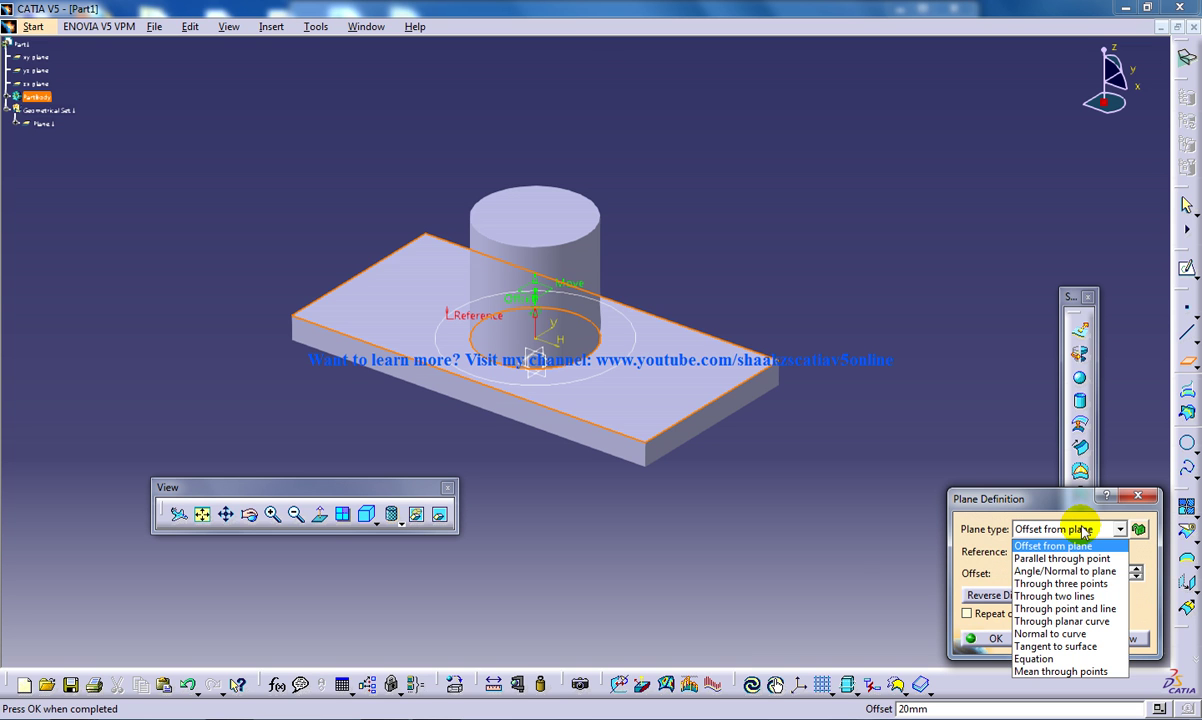
left_click(1039, 506)
key("Tab")
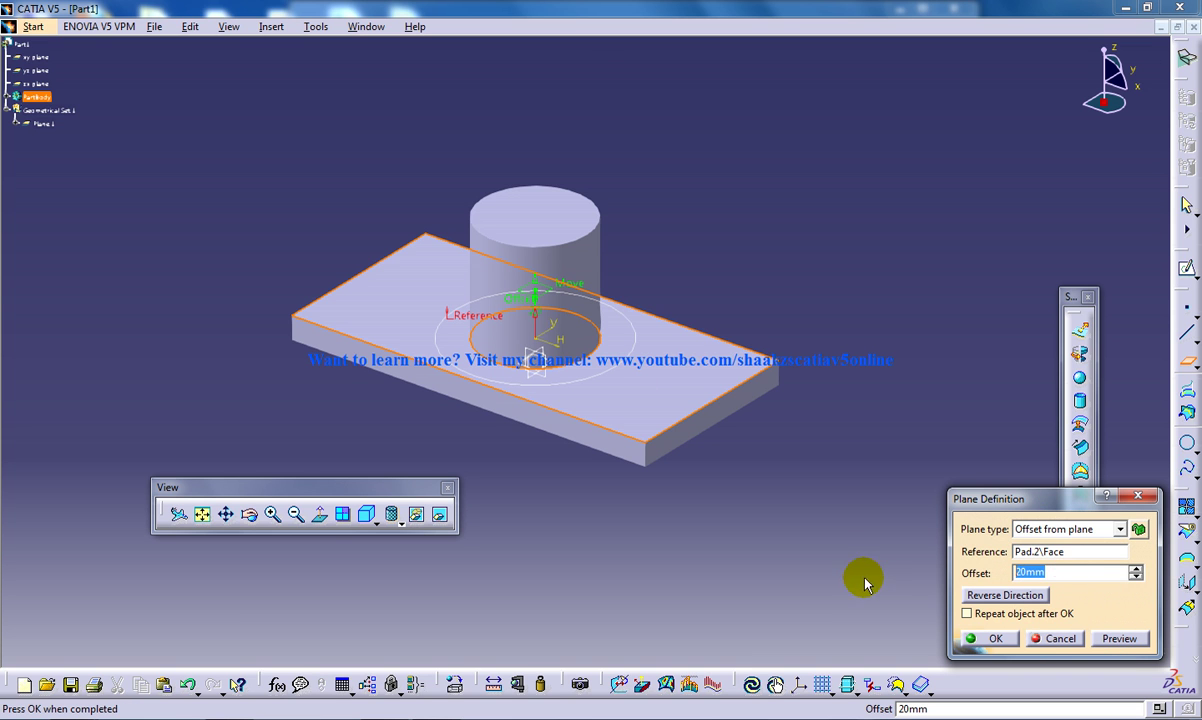
type("50")
key("Return")
middle_click_drag(498, 261, 565, 212)
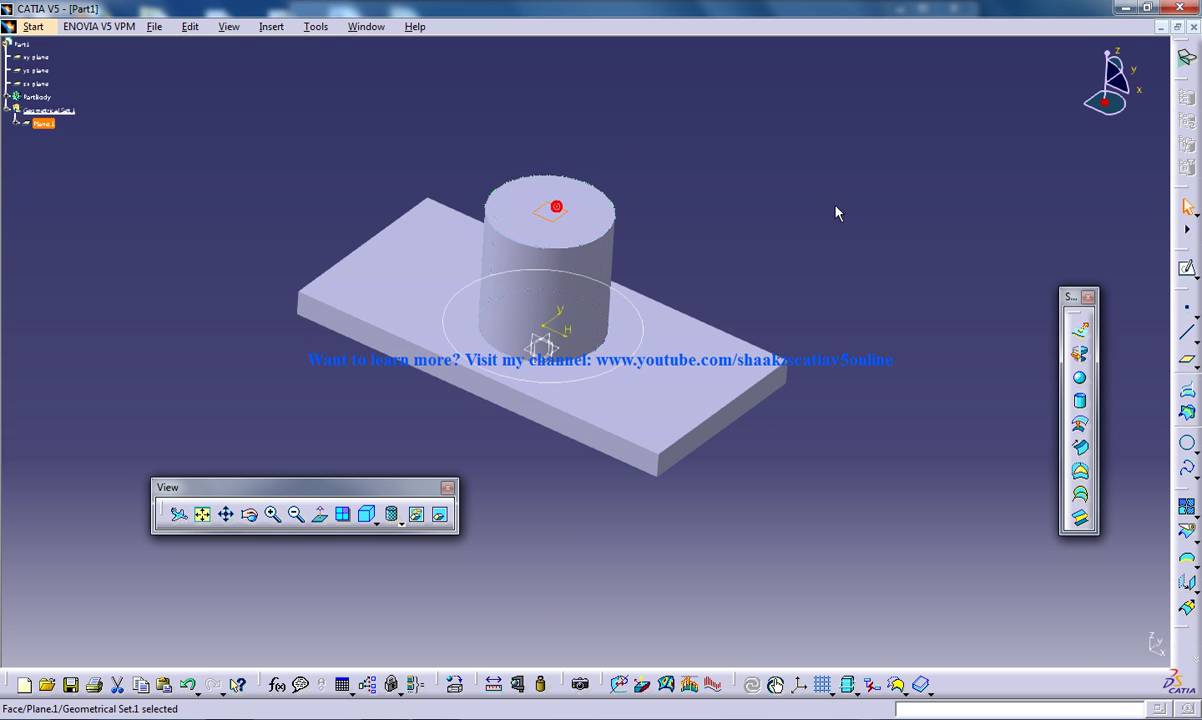
Sketch a circle on Plane.1 ringing the cylinder's top and return to 3D
left_click(1189, 260)
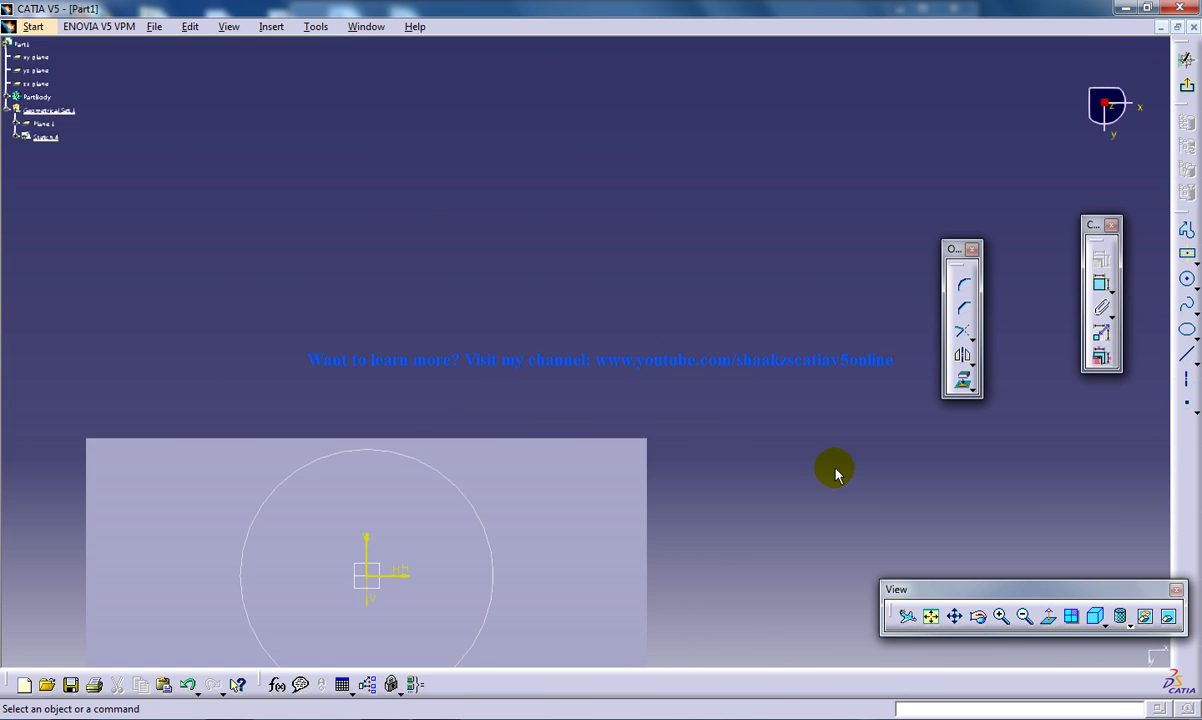
middle_click_drag(555, 349, 612, 311)
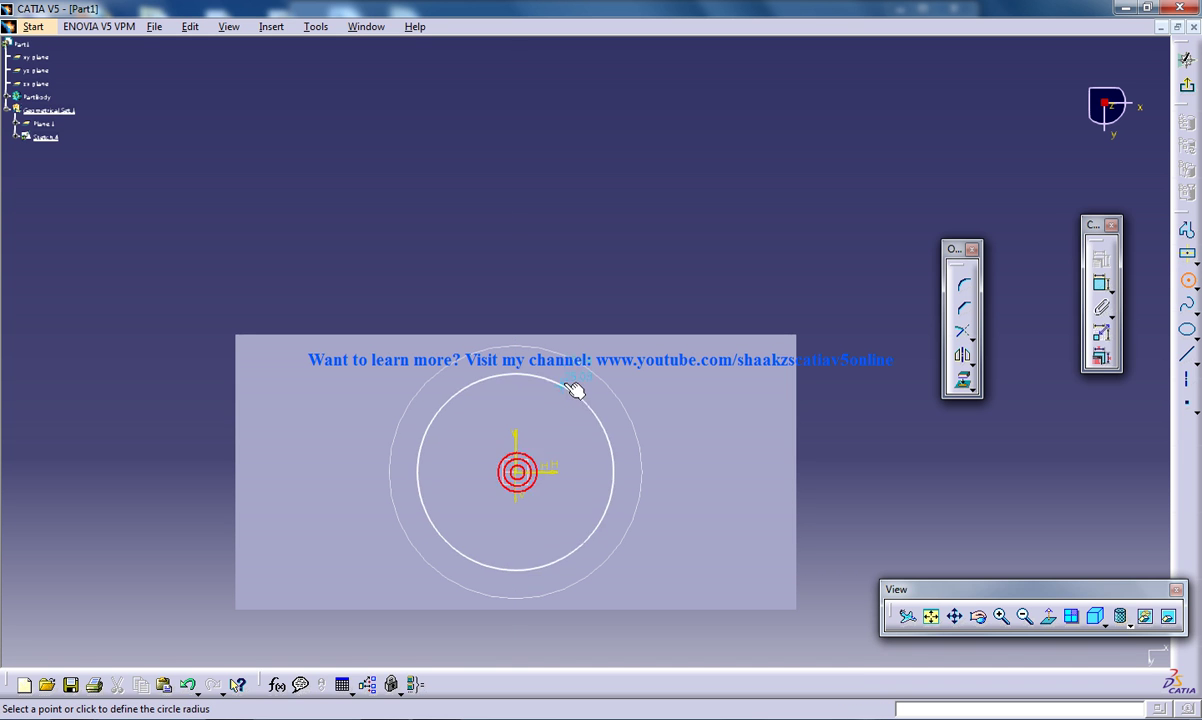
left_click(1187, 85)
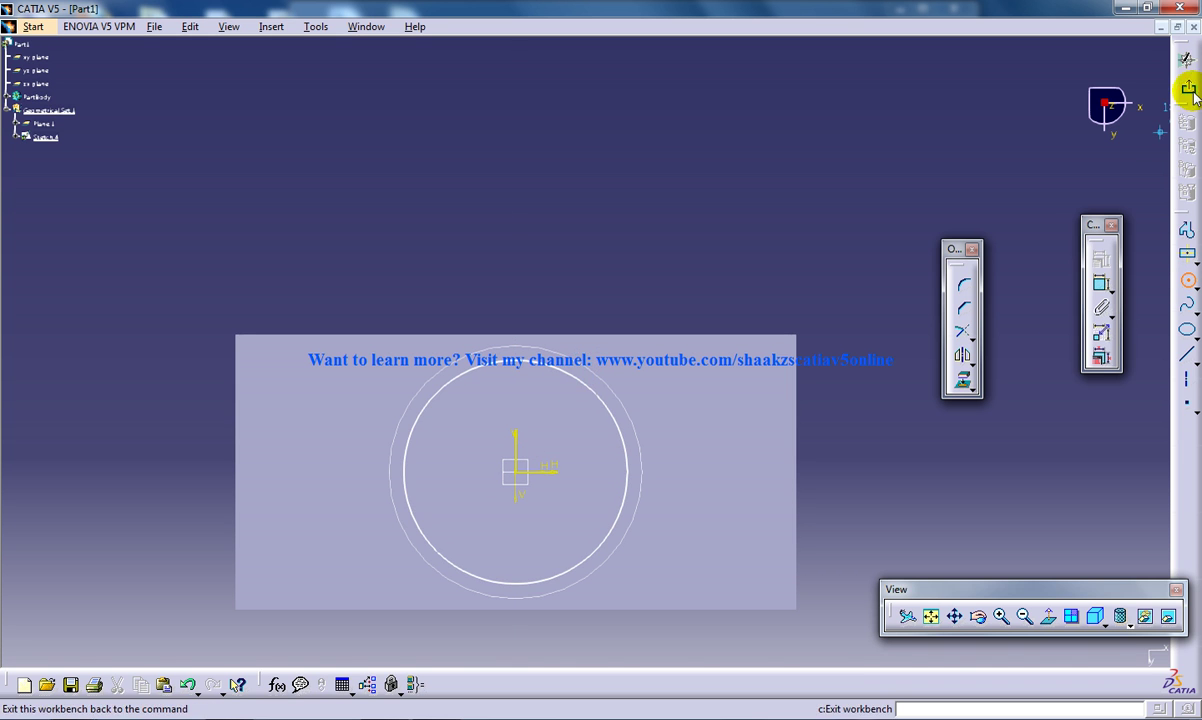
middle_click_drag(754, 378, 699, 312)
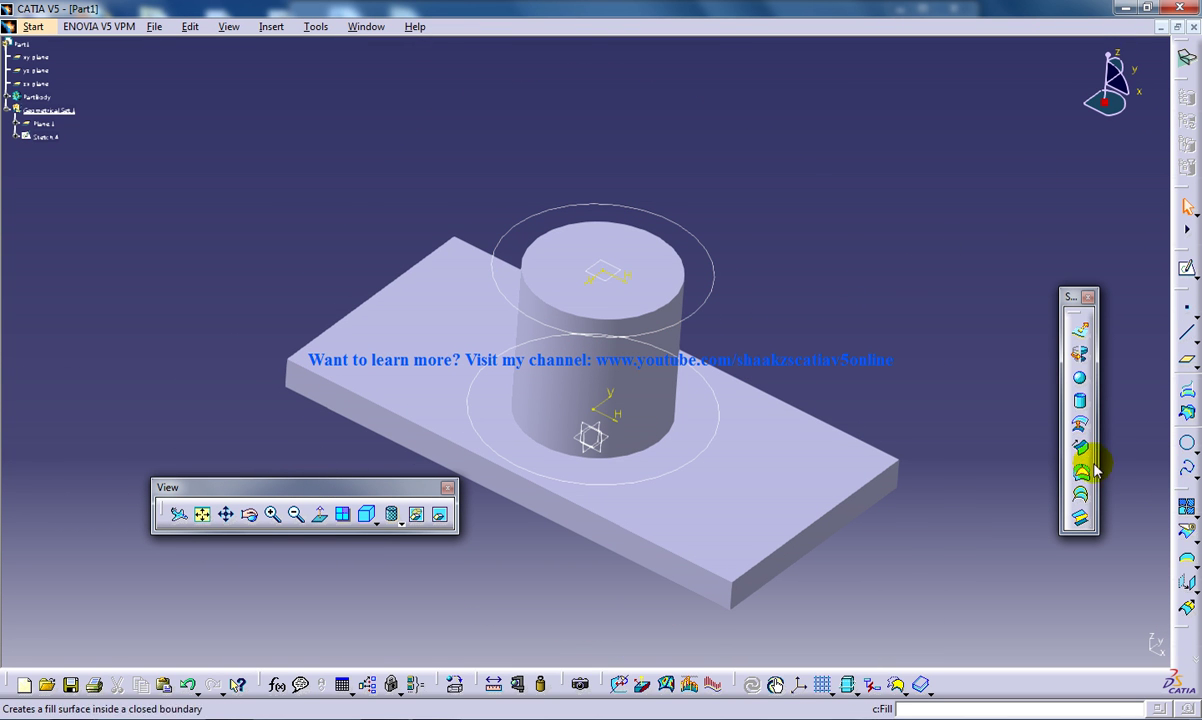
Create Multi-Sections Surface.1 lofted from bottom circle Sketch.3 to top circle Sketch.4
left_click(1081, 494)
left_click(716, 451)
left_click(703, 300)
middle_click_drag(773, 318, 731, 332)
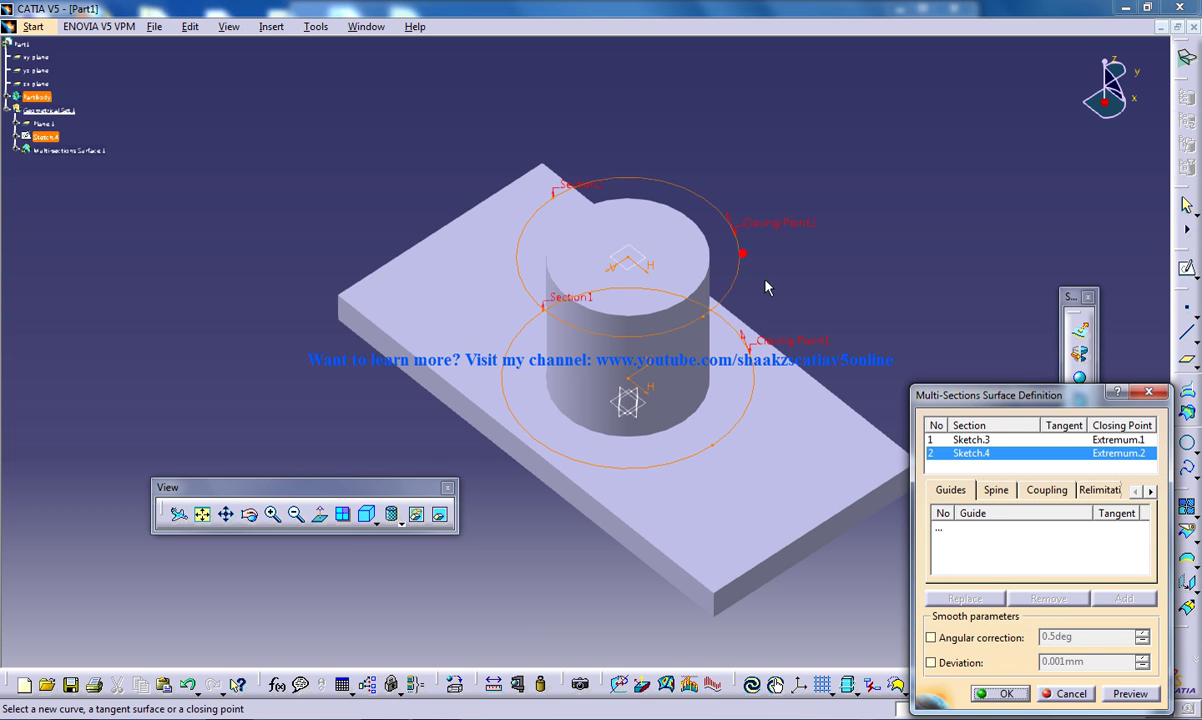
middle_click_drag(778, 309, 783, 300)
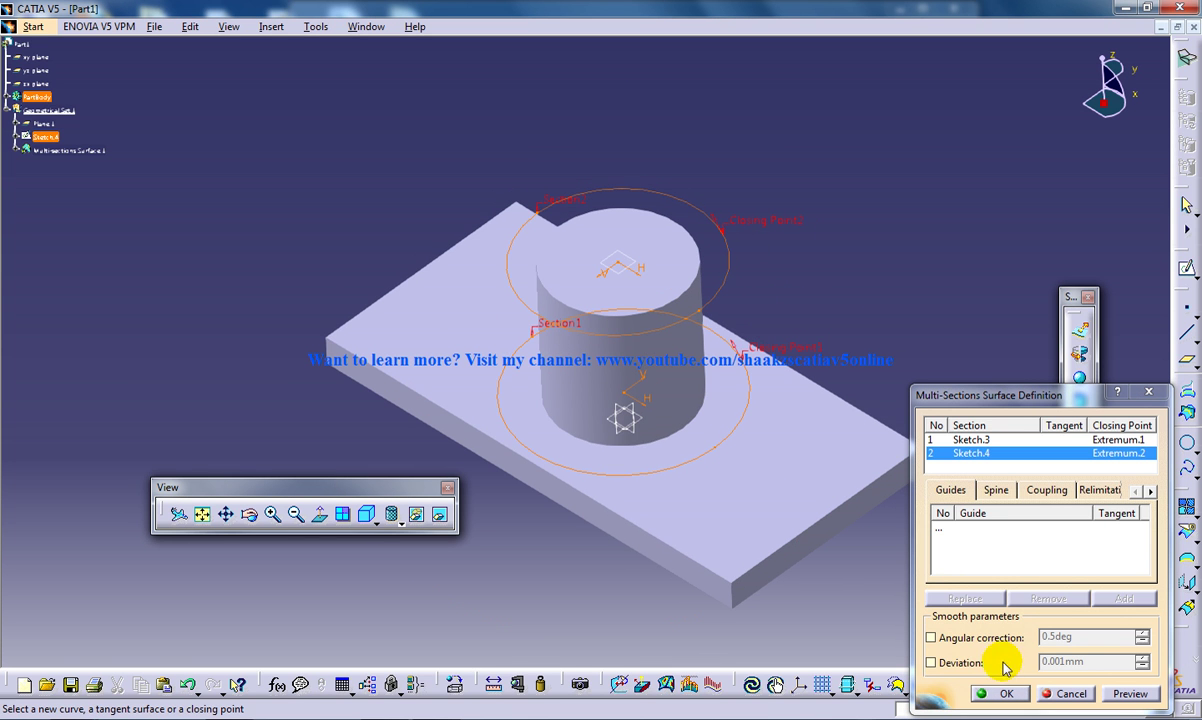
left_click(1000, 693)
middle_click_drag(905, 368, 785, 252)
left_click(785, 252)
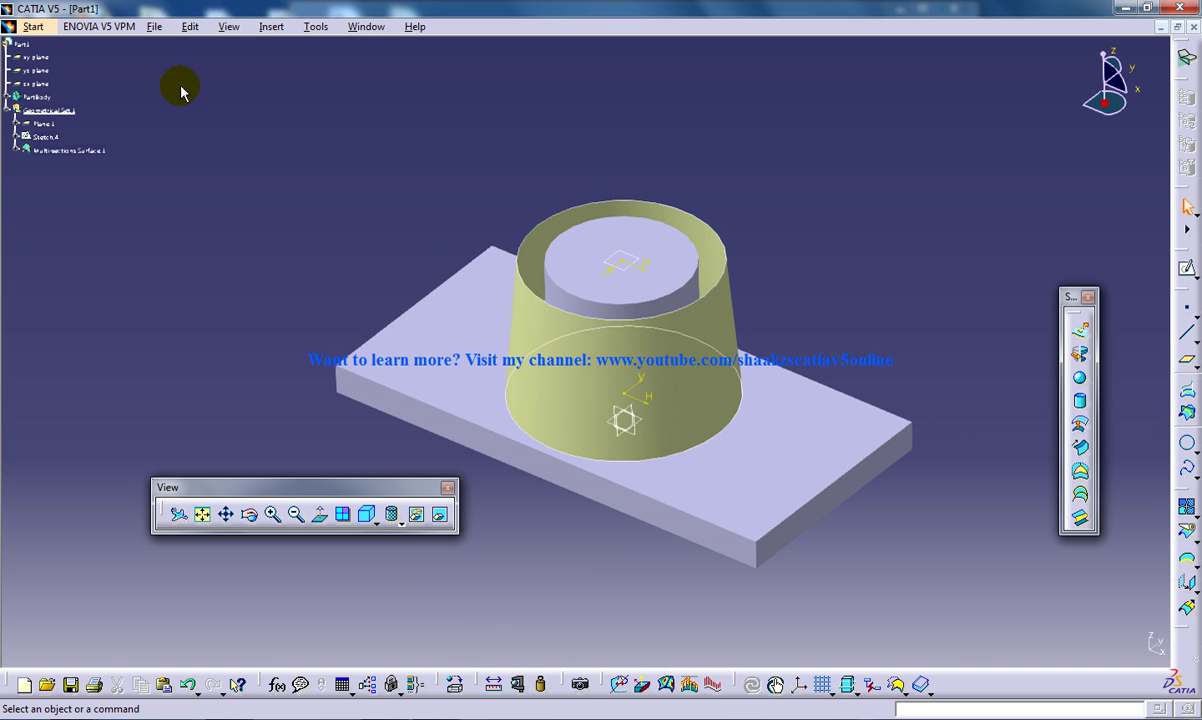
Return to Part Design, launch Sew Surface, and acknowledge the in-work object warning
left_click(48, 28)
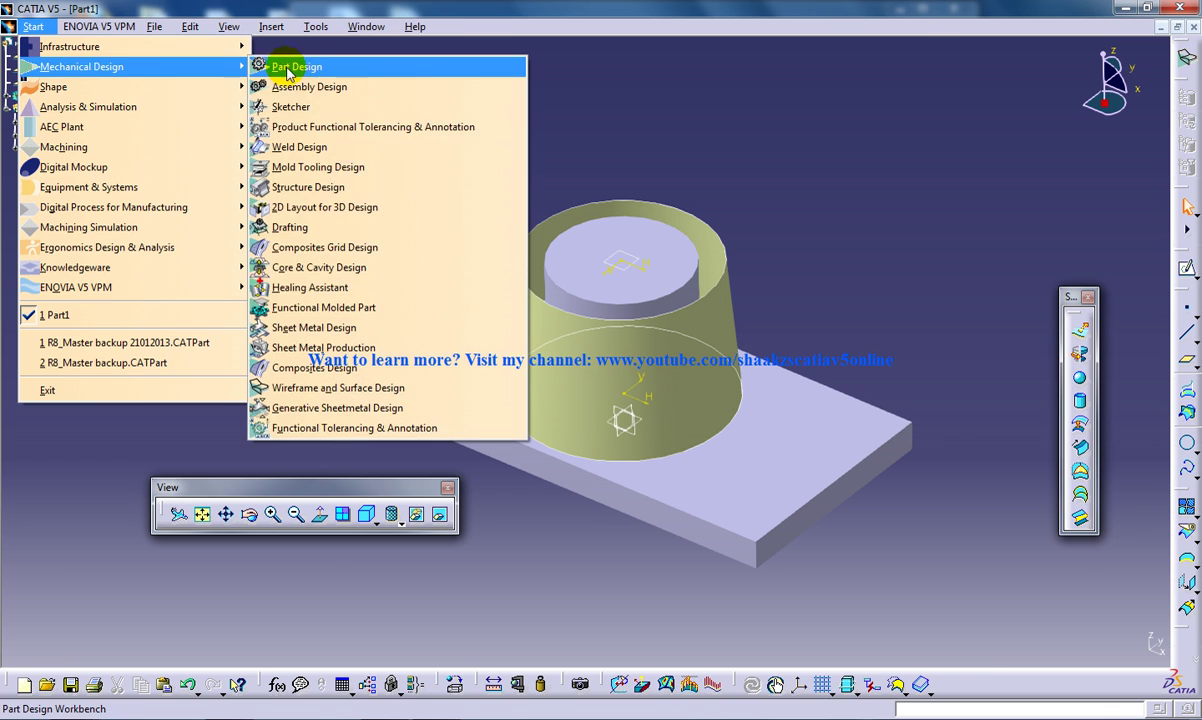
left_click(280, 66)
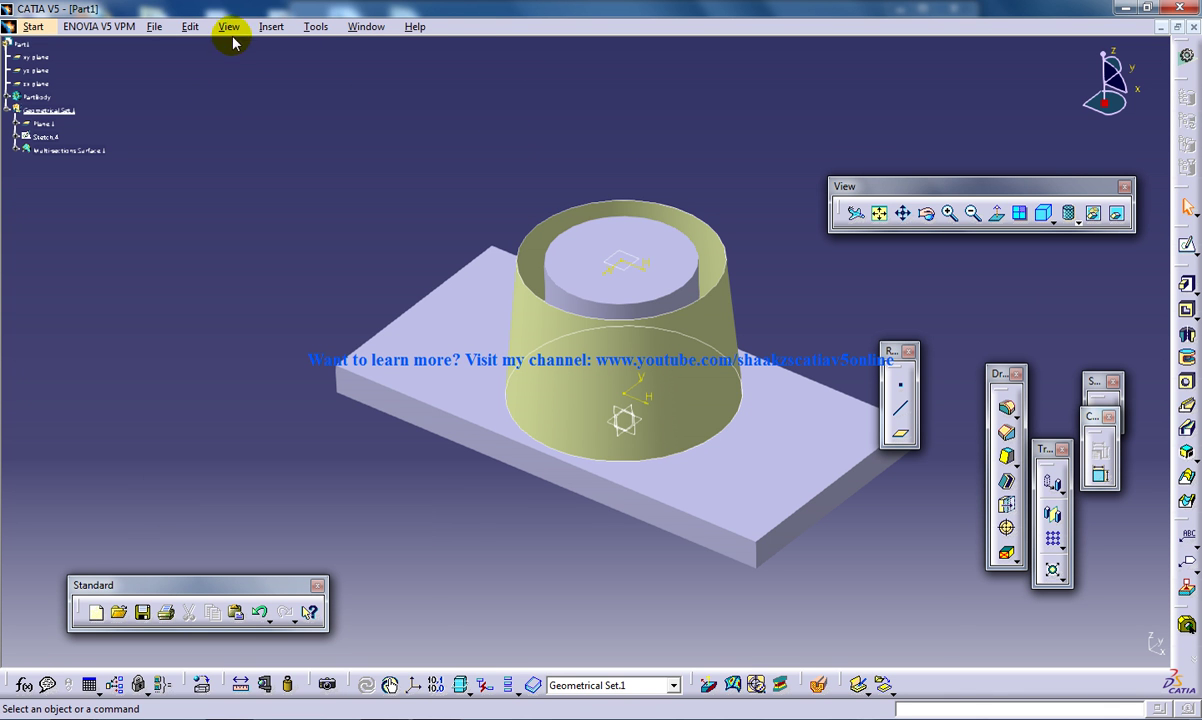
left_click(271, 26)
mouse_move(437, 300)
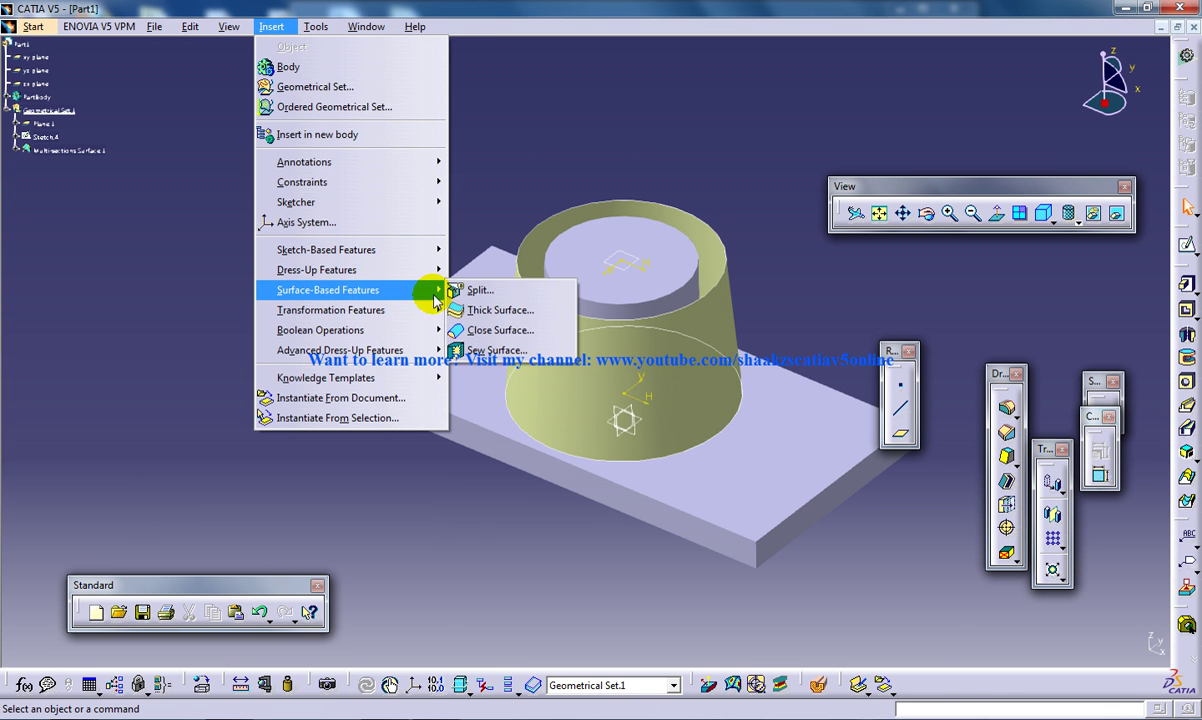
left_click(480, 350)
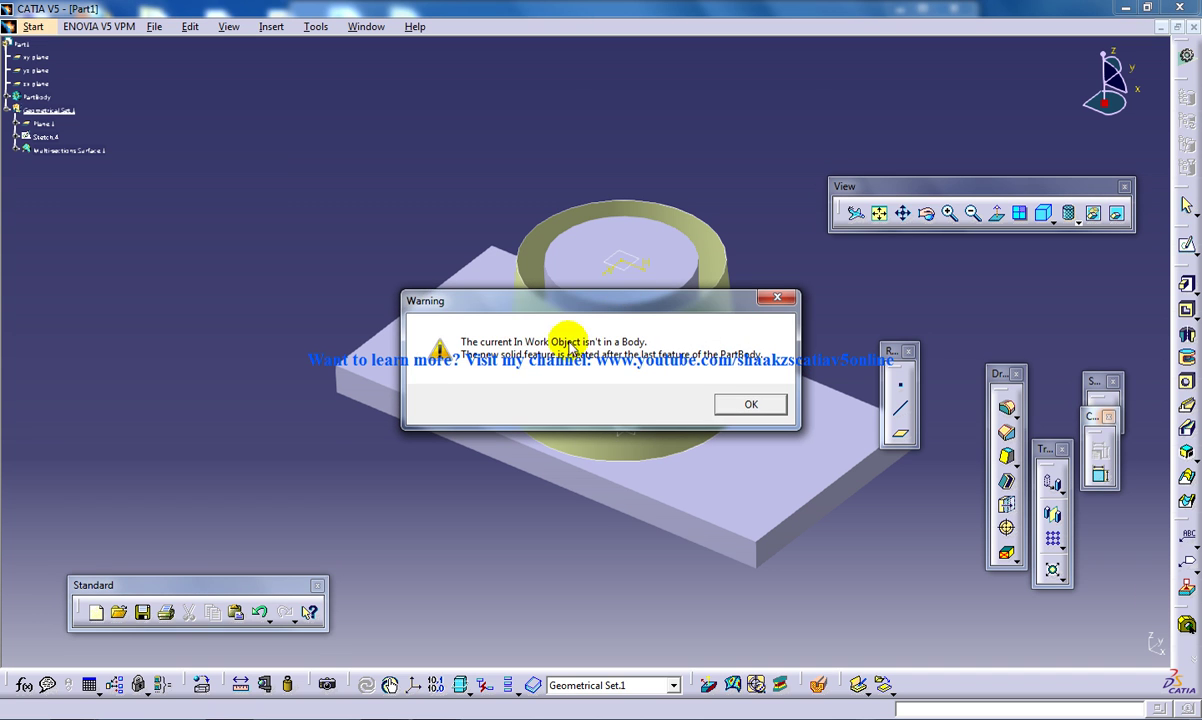
left_click(748, 405)
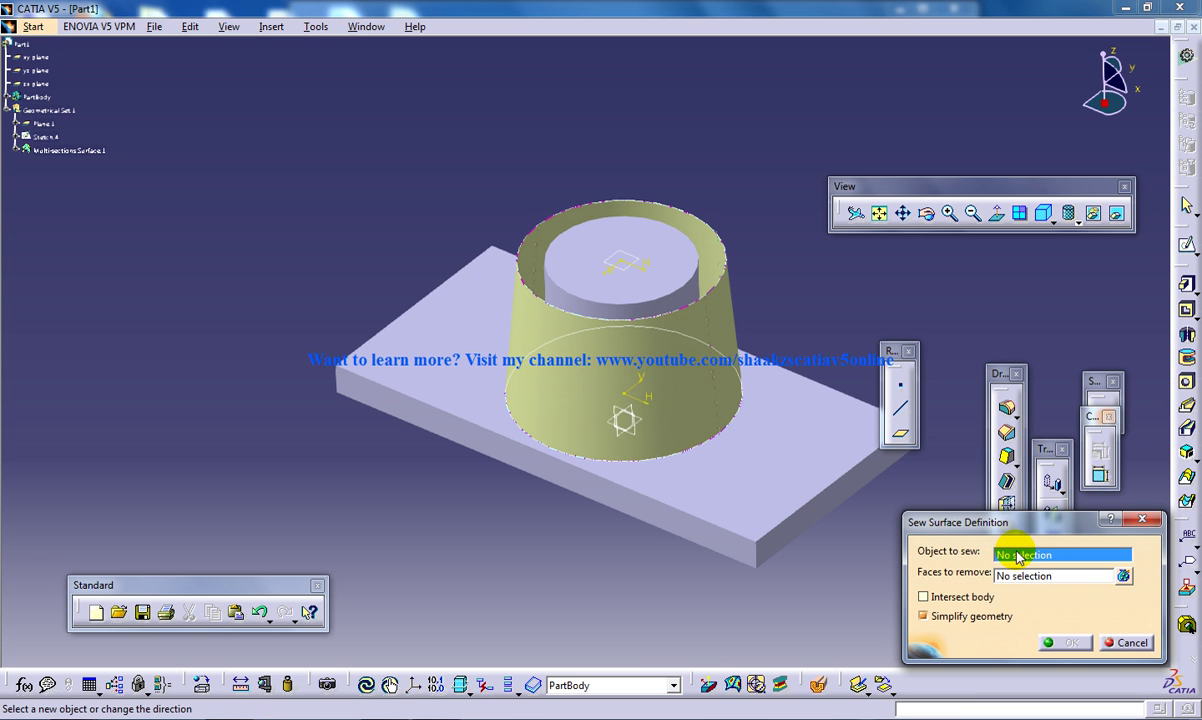
Sew Multi-sections Surface.1 with flipped direction, removing face Pad.2\Face.2
left_click(714, 360)
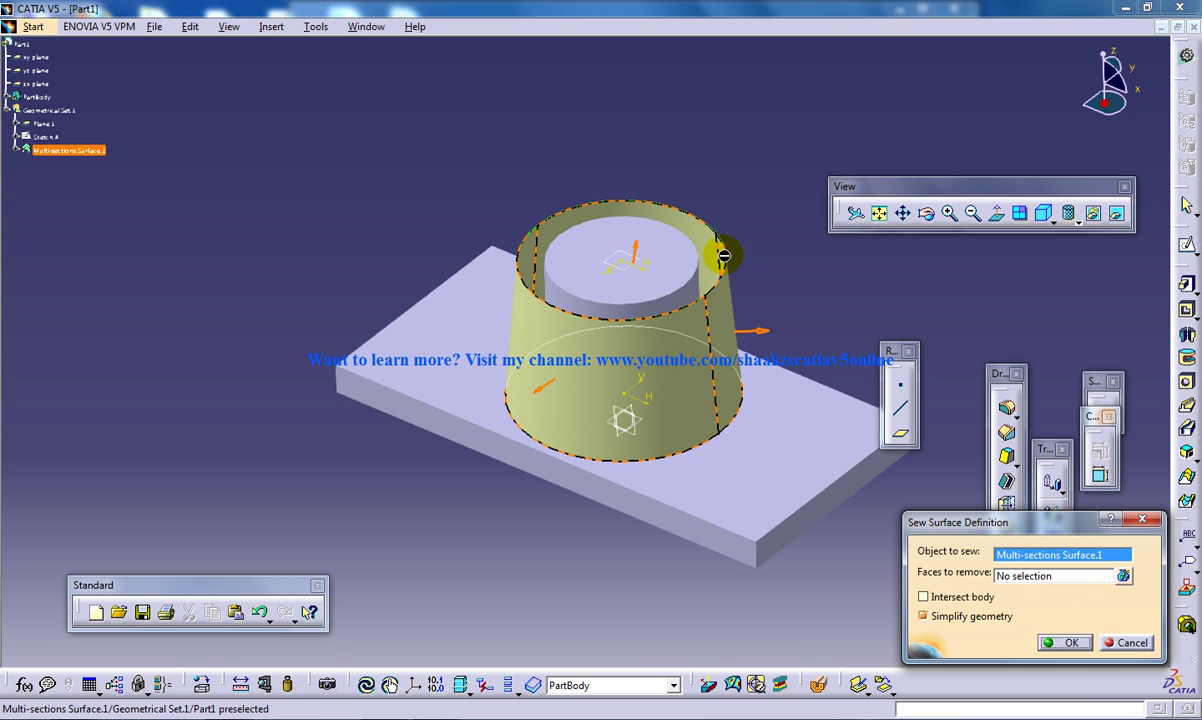
middle_click_drag(703, 250, 755, 314)
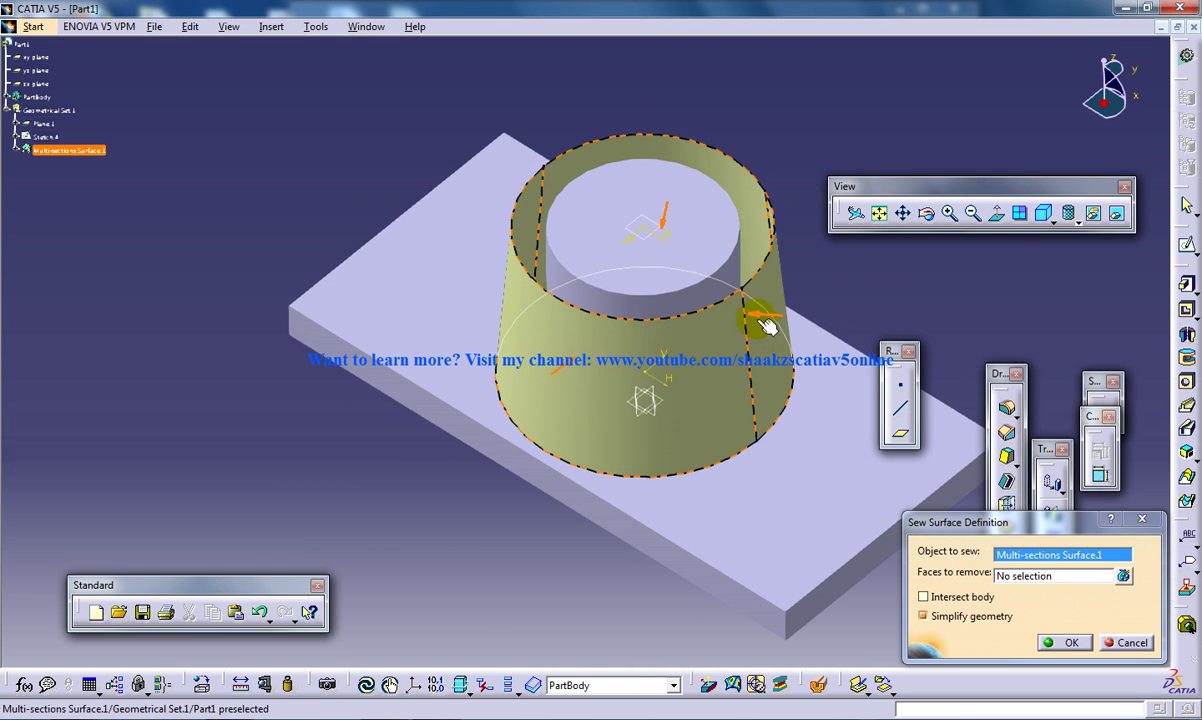
left_click(785, 322)
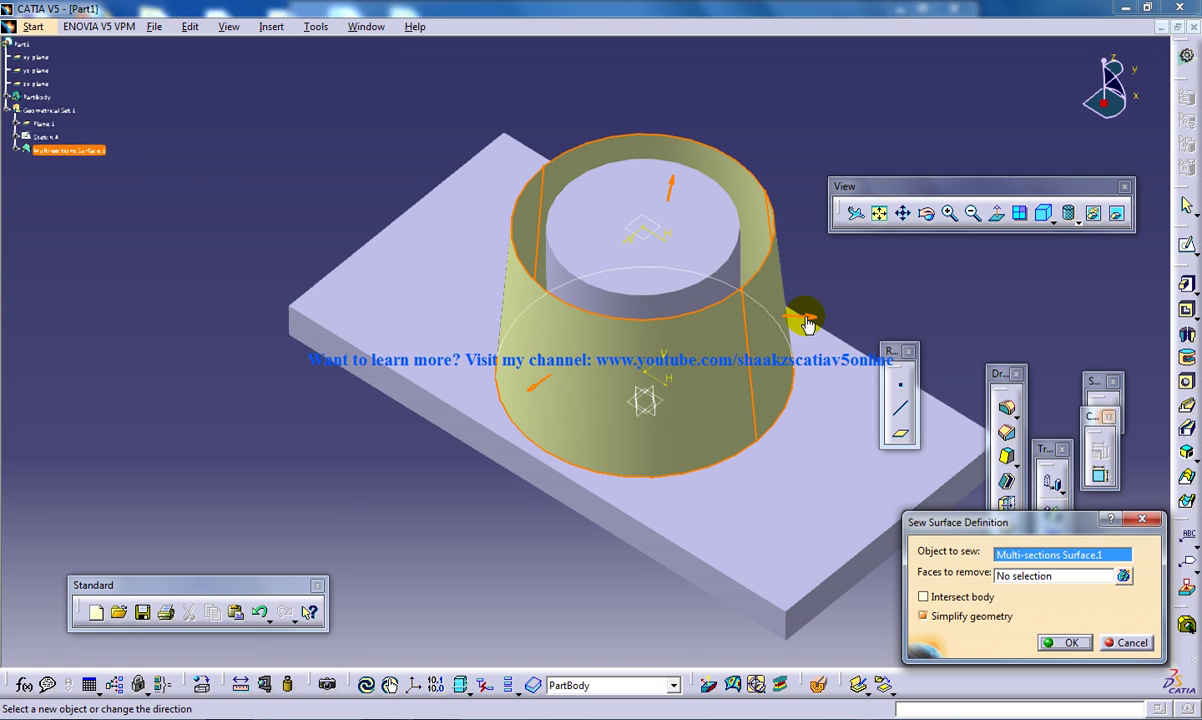
middle_click_drag(690, 300, 684, 274)
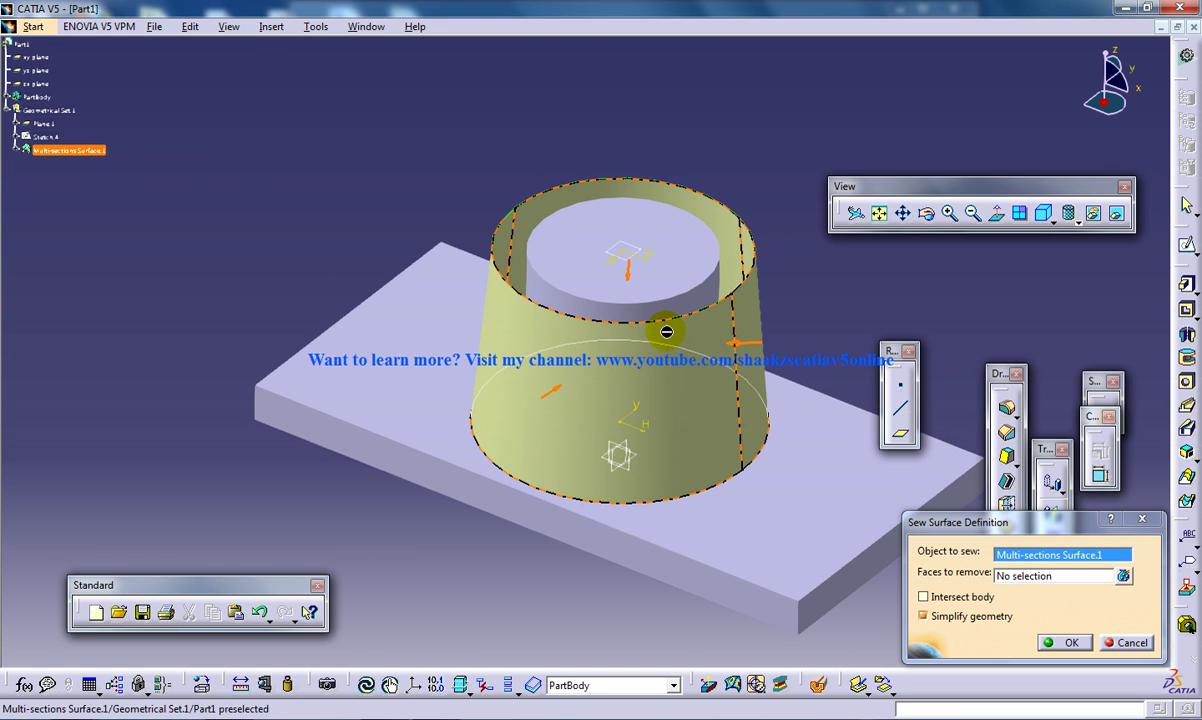
left_click(1030, 575)
middle_click_drag(850, 520, 988, 622)
left_click(758, 388)
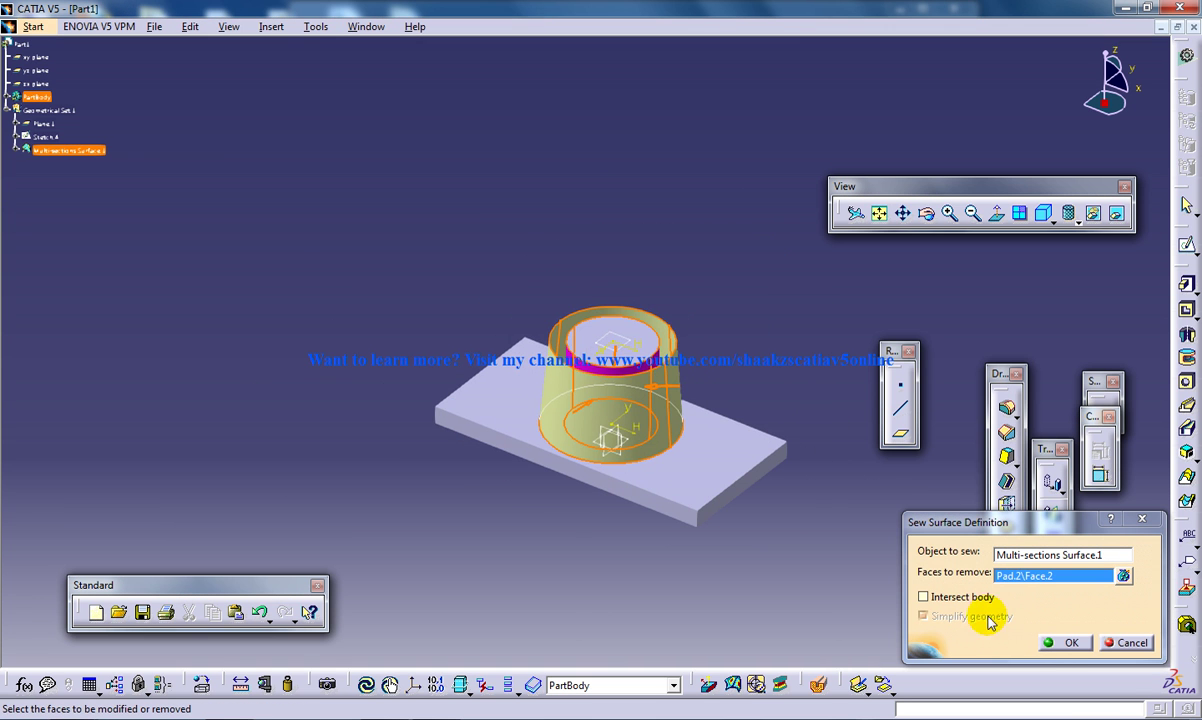
left_click(1067, 645)
mouse_move(745, 415)
middle_mouse_down()
mouse_move(805, 354)
mouse_move(703, 357)
mouse_move(715, 398)
middle_mouse_up()
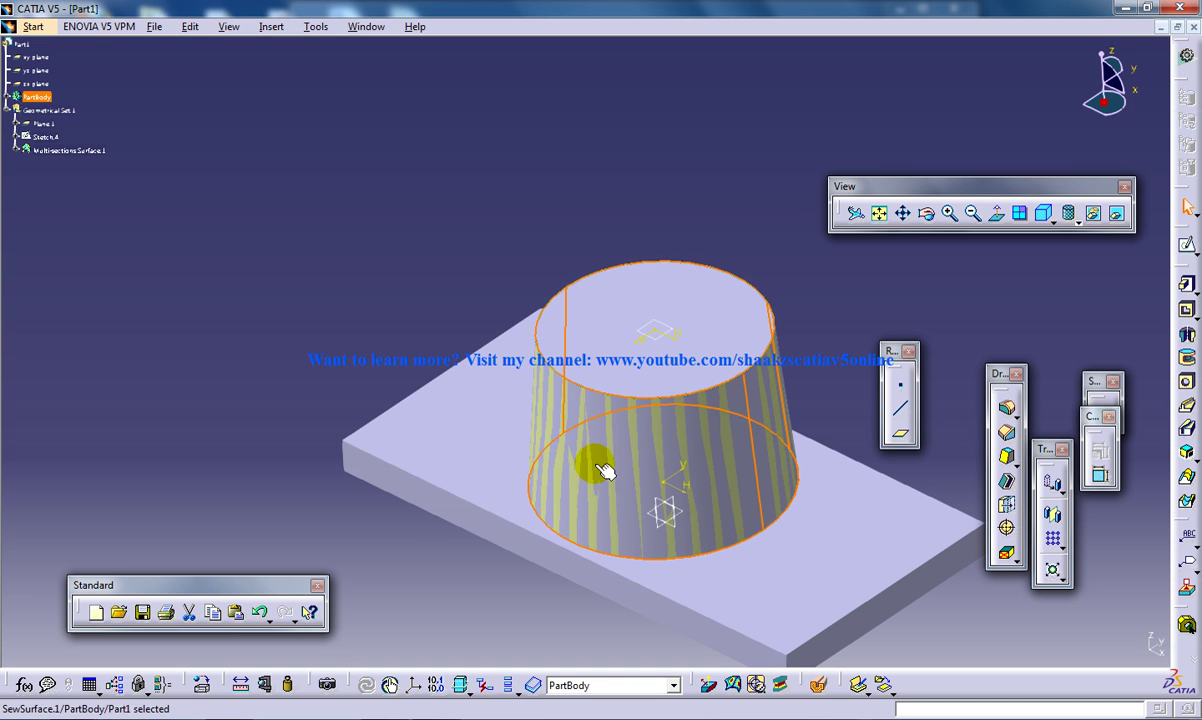
Hide Multi-sections Surface.1 and orbit to inspect the sewn tapered boss solid
left_click(578, 403)
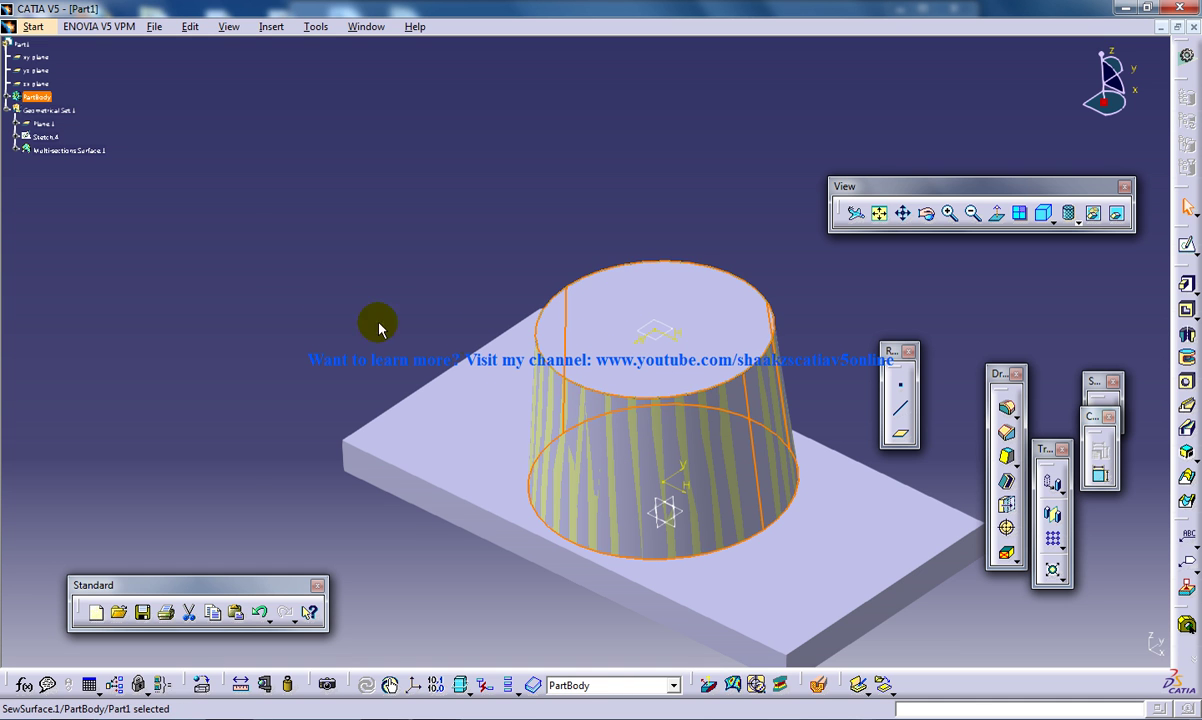
right_click(40, 150)
left_click(88, 200)
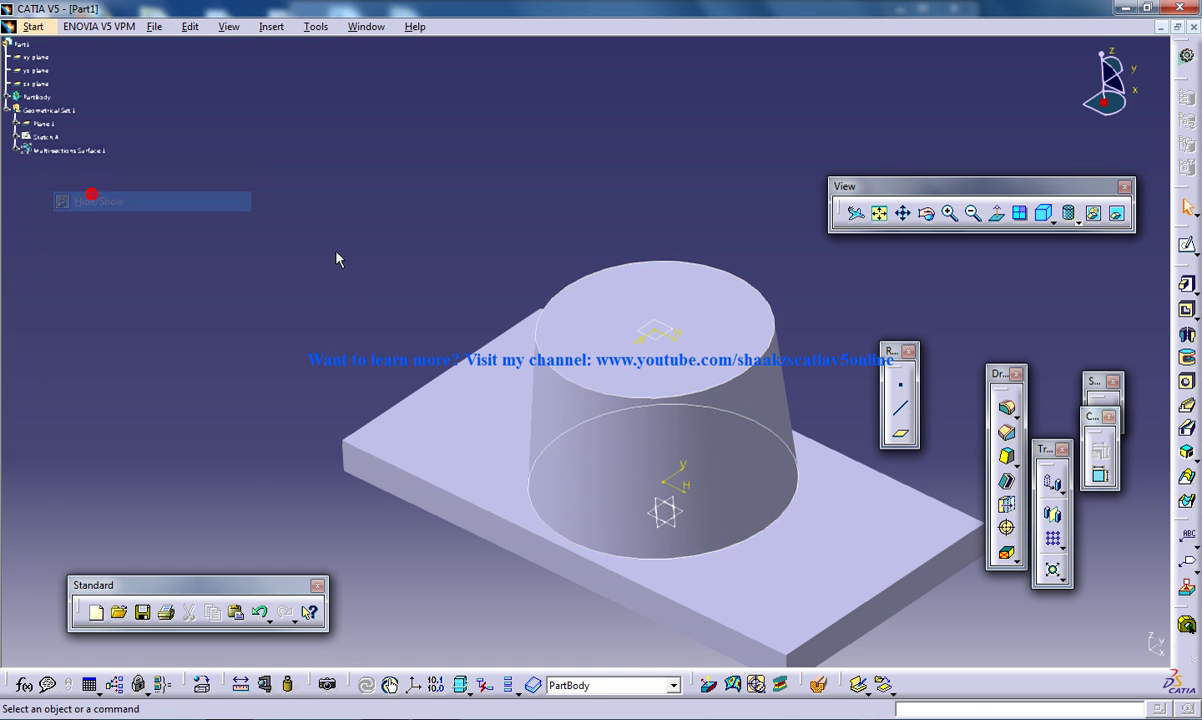
middle_click_drag(610, 350, 604, 341)
middle_click_drag(596, 276, 543, 330)
left_click(540, 328)
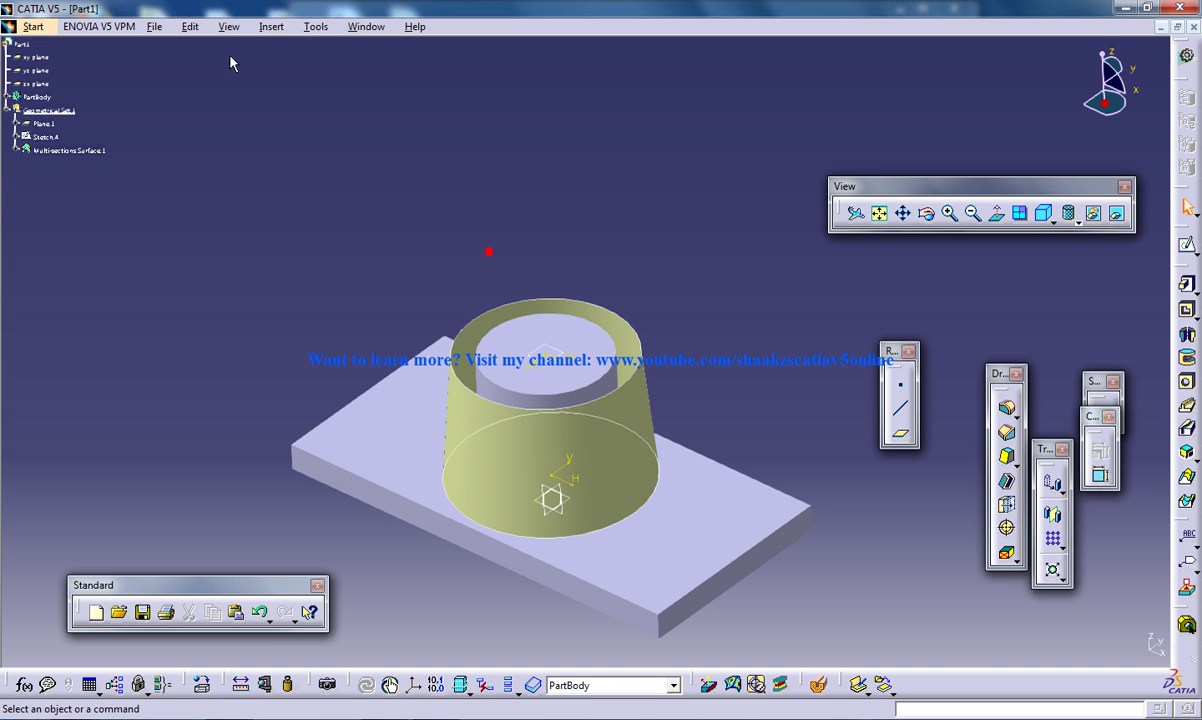
Sew Multi-sections Surface.1 onto the boss, removing face Pad.2\Face.2 to make a closed tapered cone
left_click(271, 26)
mouse_move(335, 290)
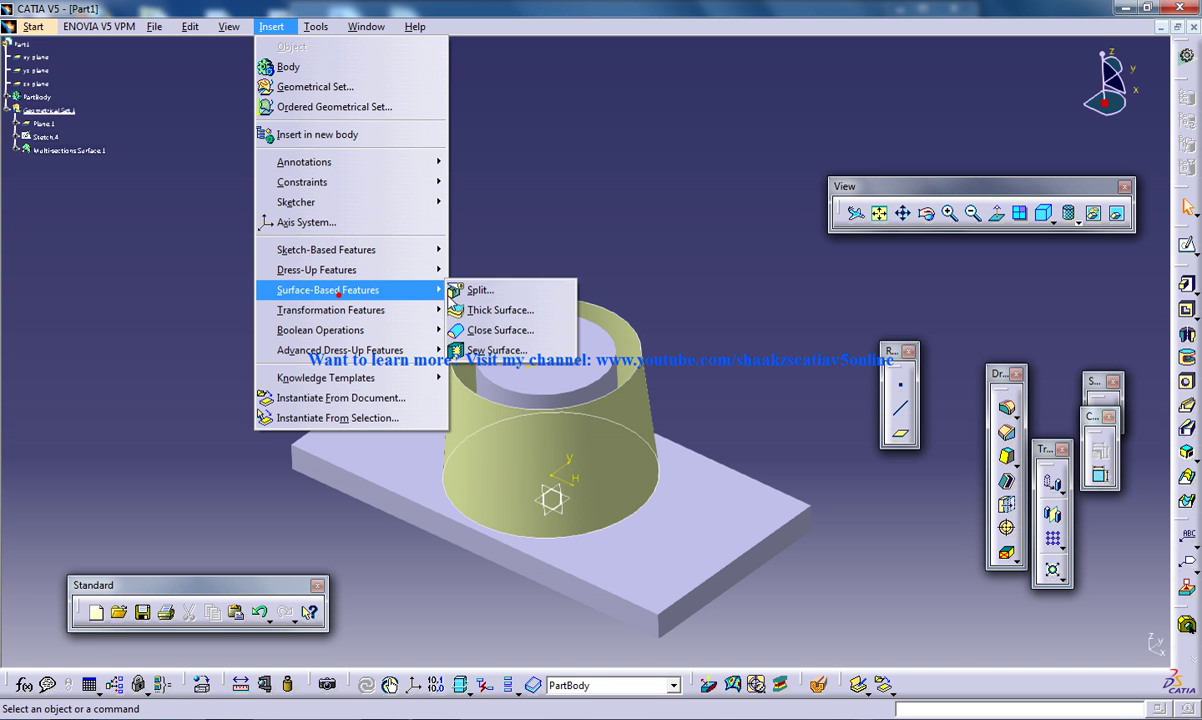
left_click(495, 350)
left_click(731, 399)
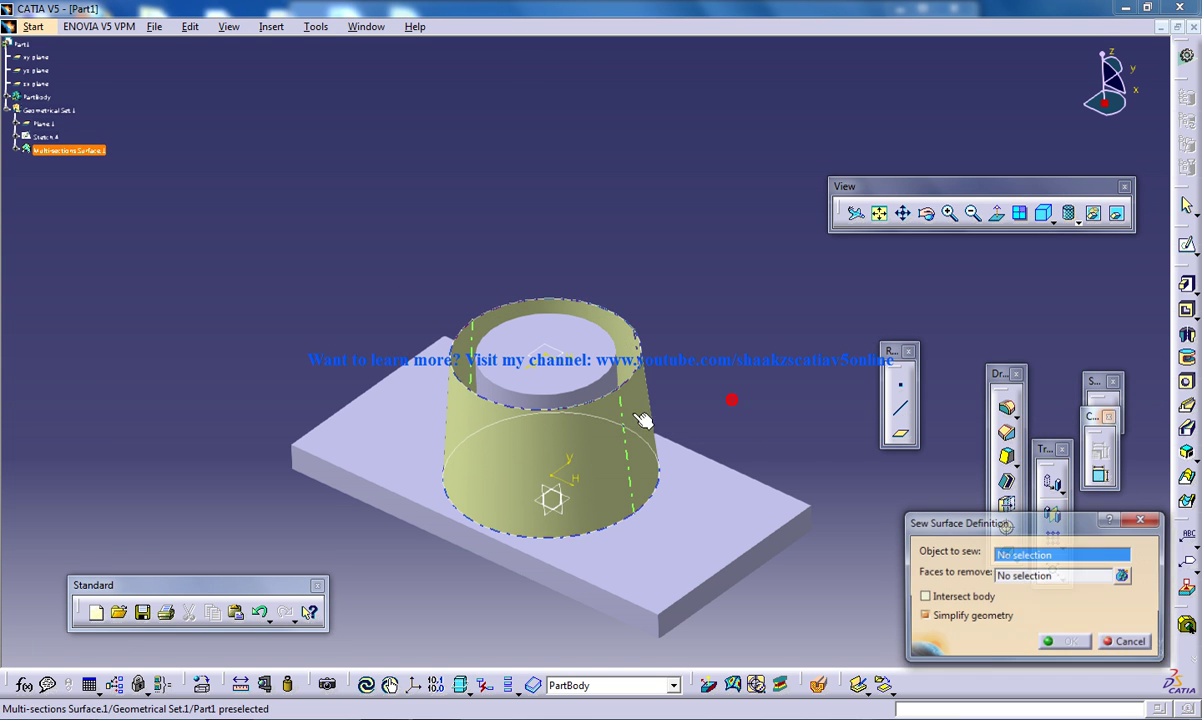
left_click(581, 444)
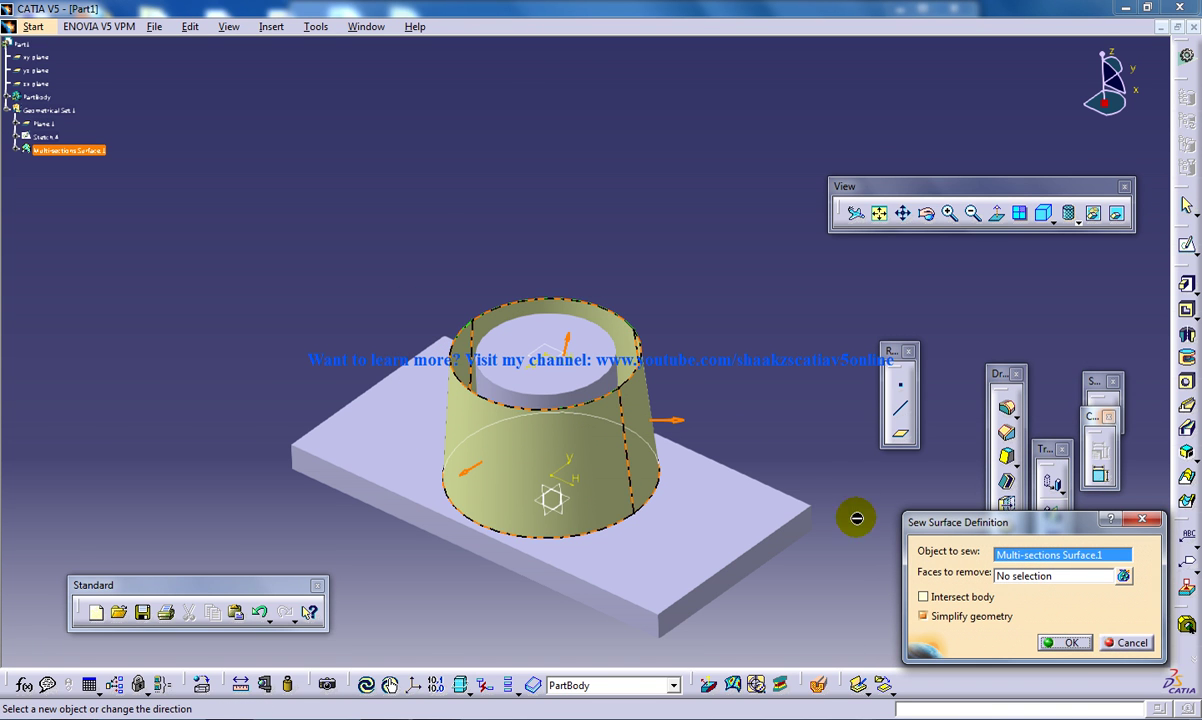
left_click(1070, 573)
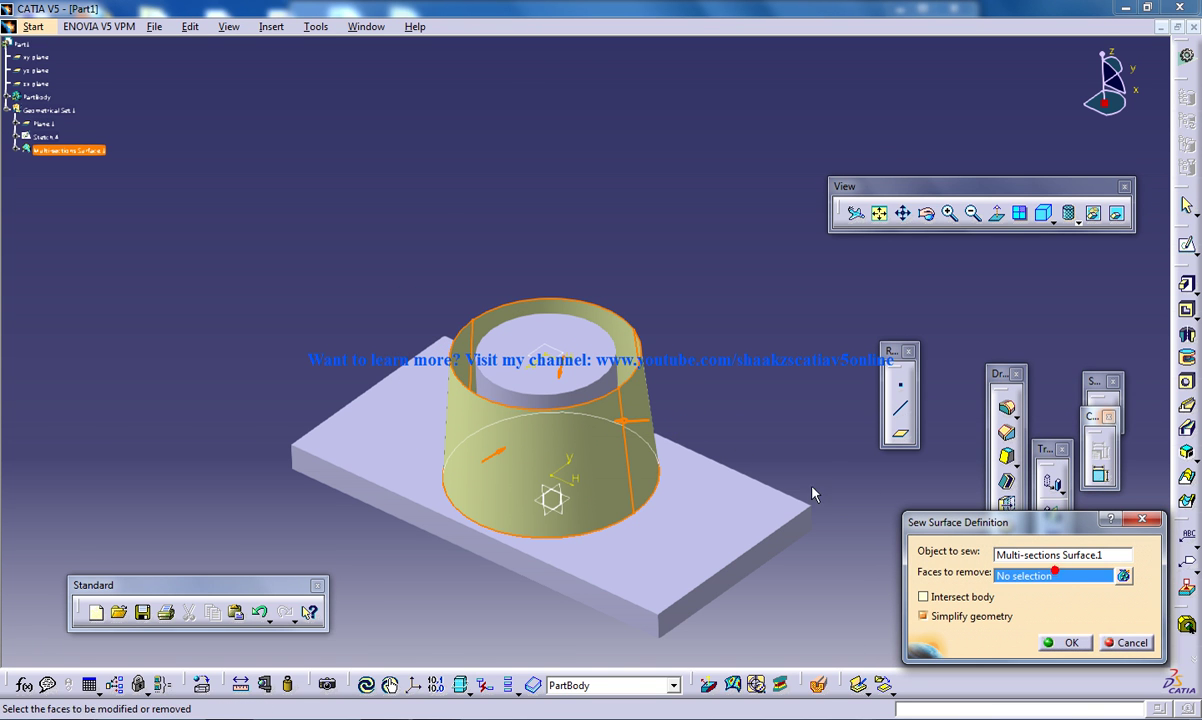
left_click(600, 384)
left_click(1064, 645)
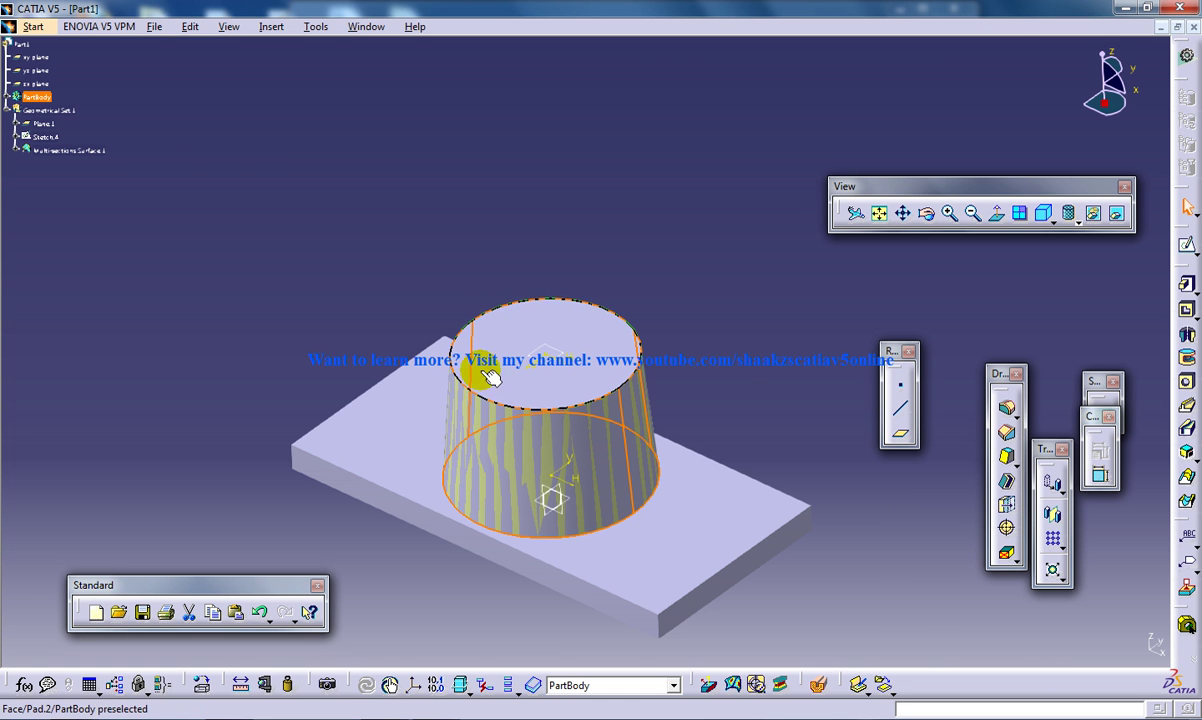
Close the tapered-boss part without saving the changes
left_click(802, 131)
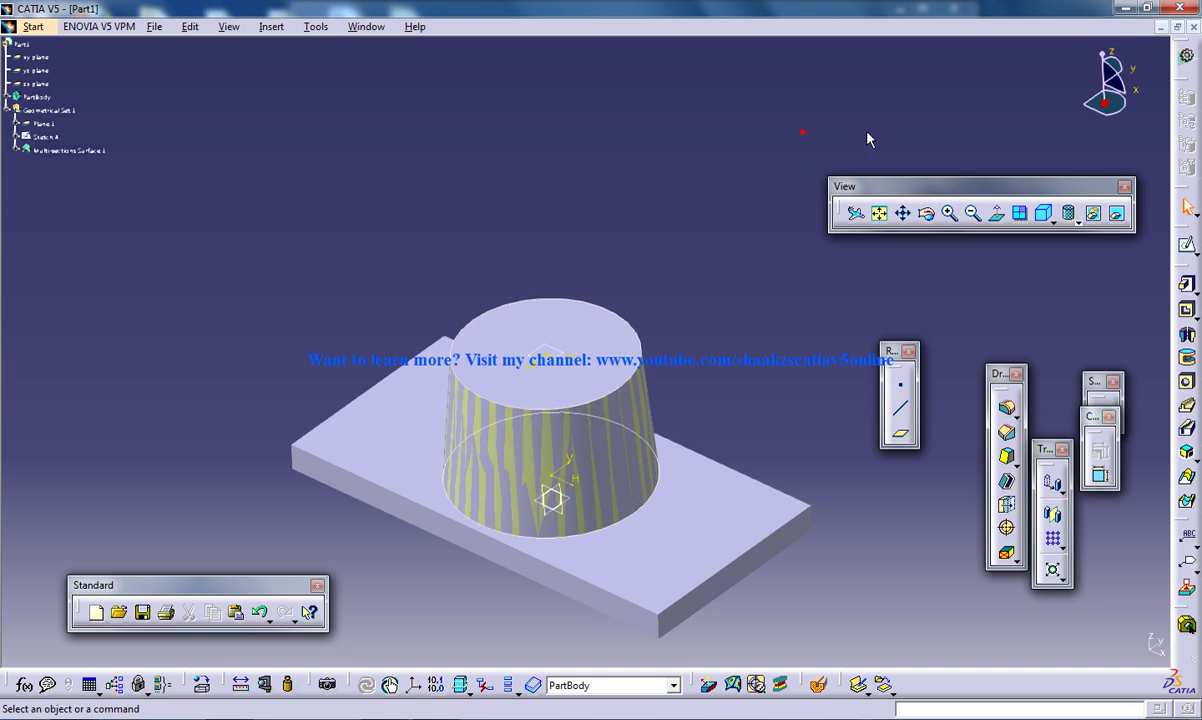
key("ctrl+F4")
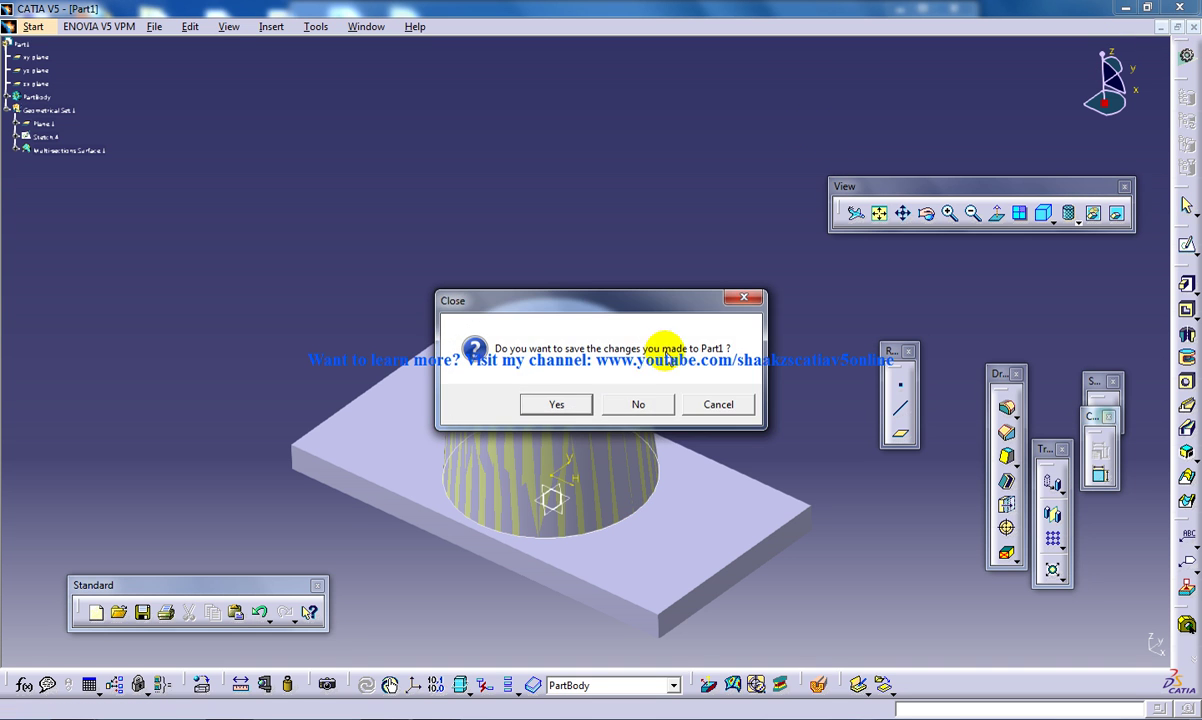
left_click(640, 404)
Create a new empty part in the Part Design workbench
left_click(15, 28)
left_click(48, 60)
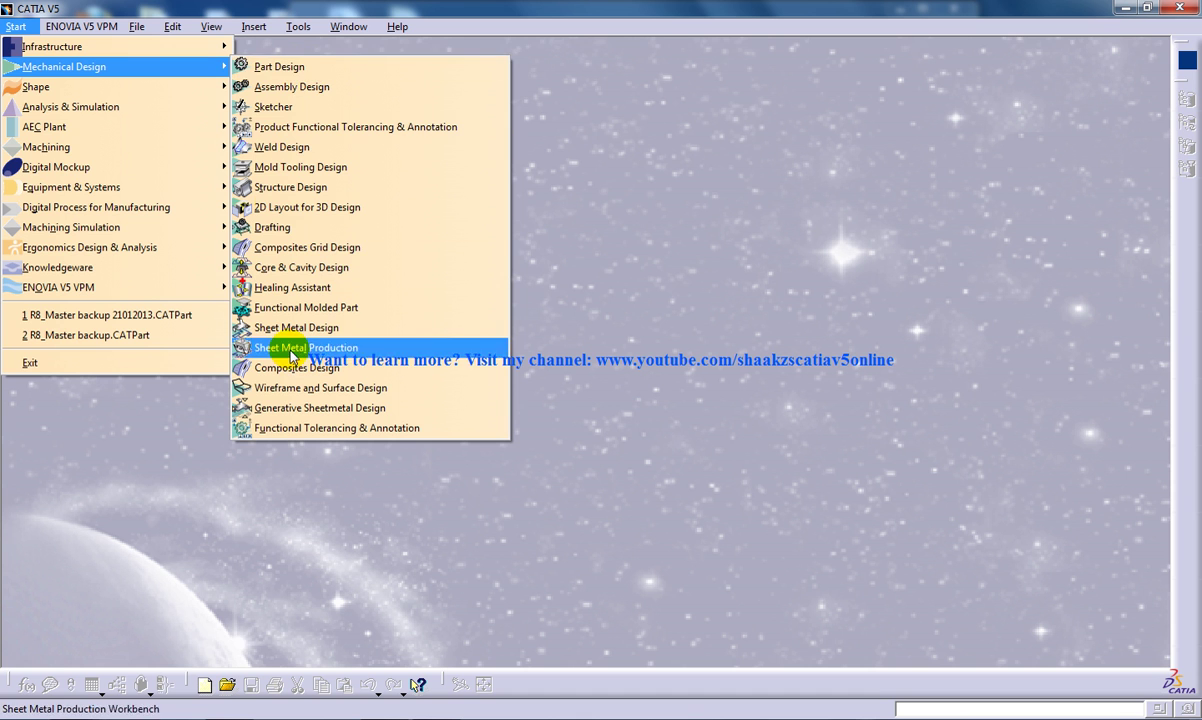
left_click(278, 67)
left_click(560, 341)
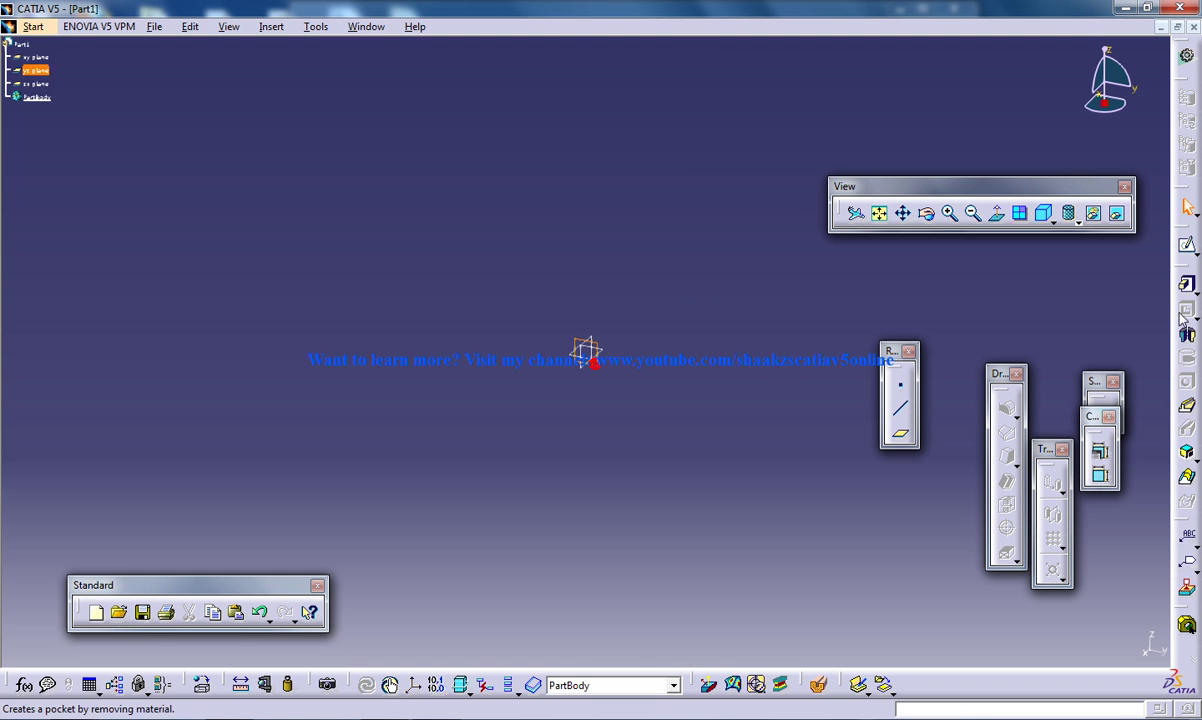
Sketch a centred rectangle on the yz plane and exit the sketcher
left_click(1185, 246)
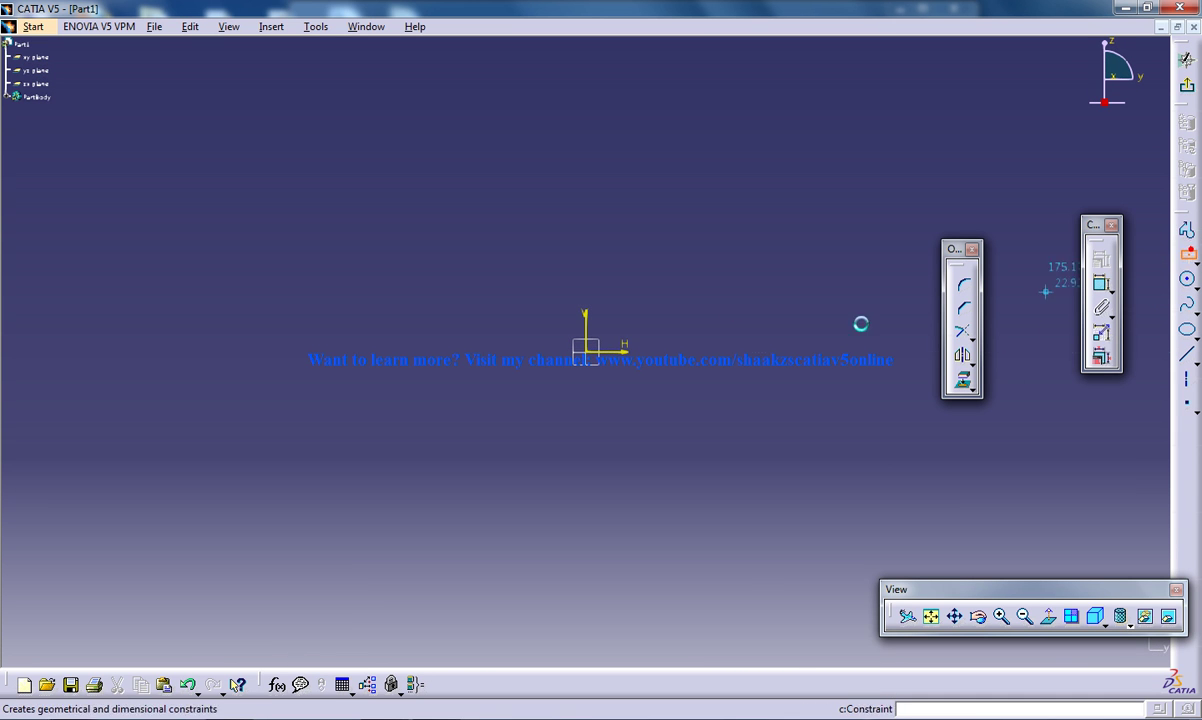
left_click(680, 256)
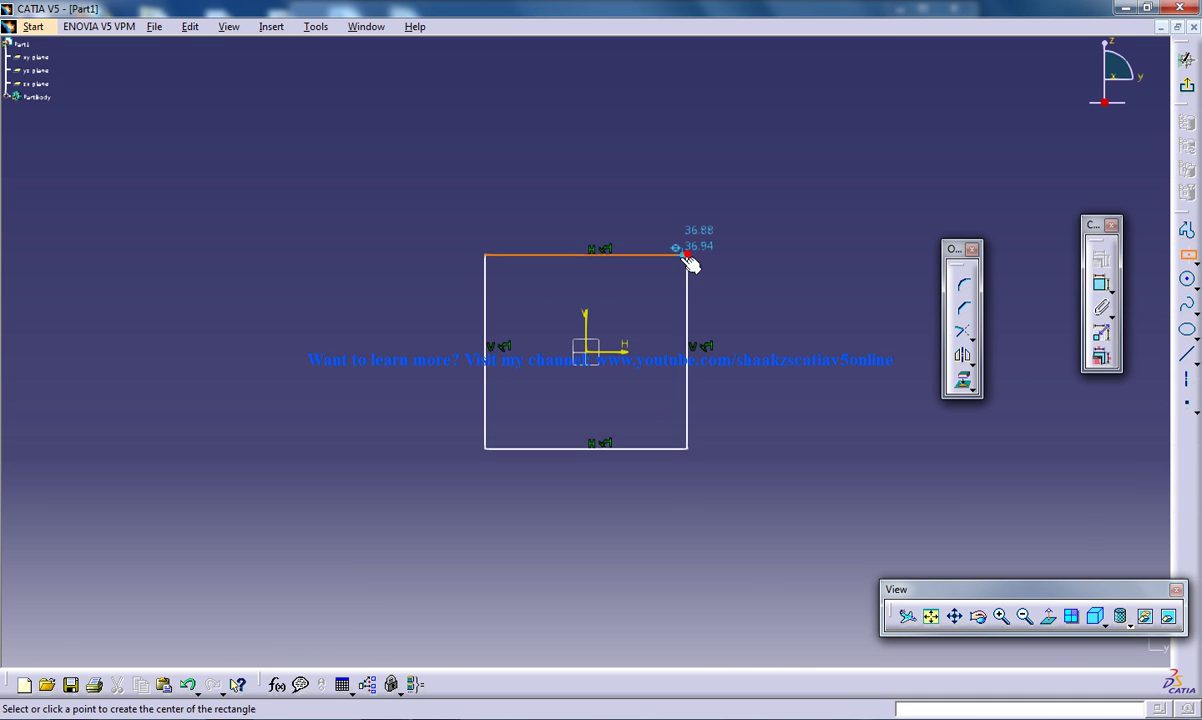
left_click(1185, 62)
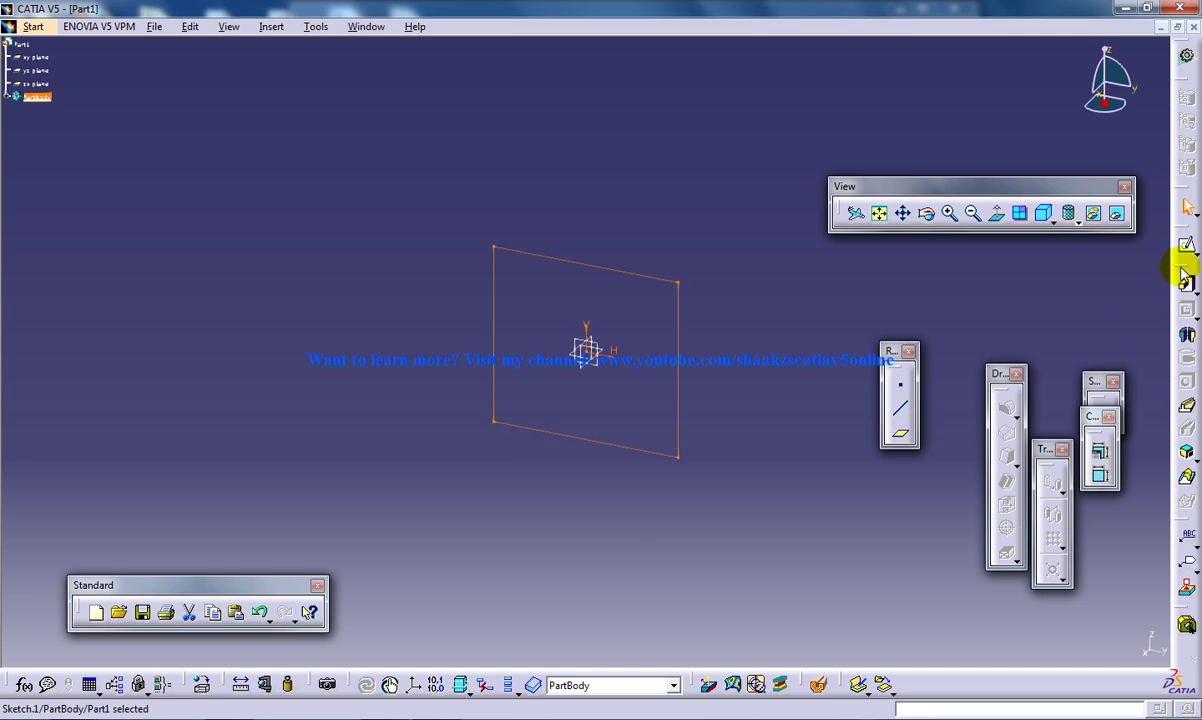
Pad Sketch.1 30 mm with mirrored extent into a solid block
left_click(1186, 284)
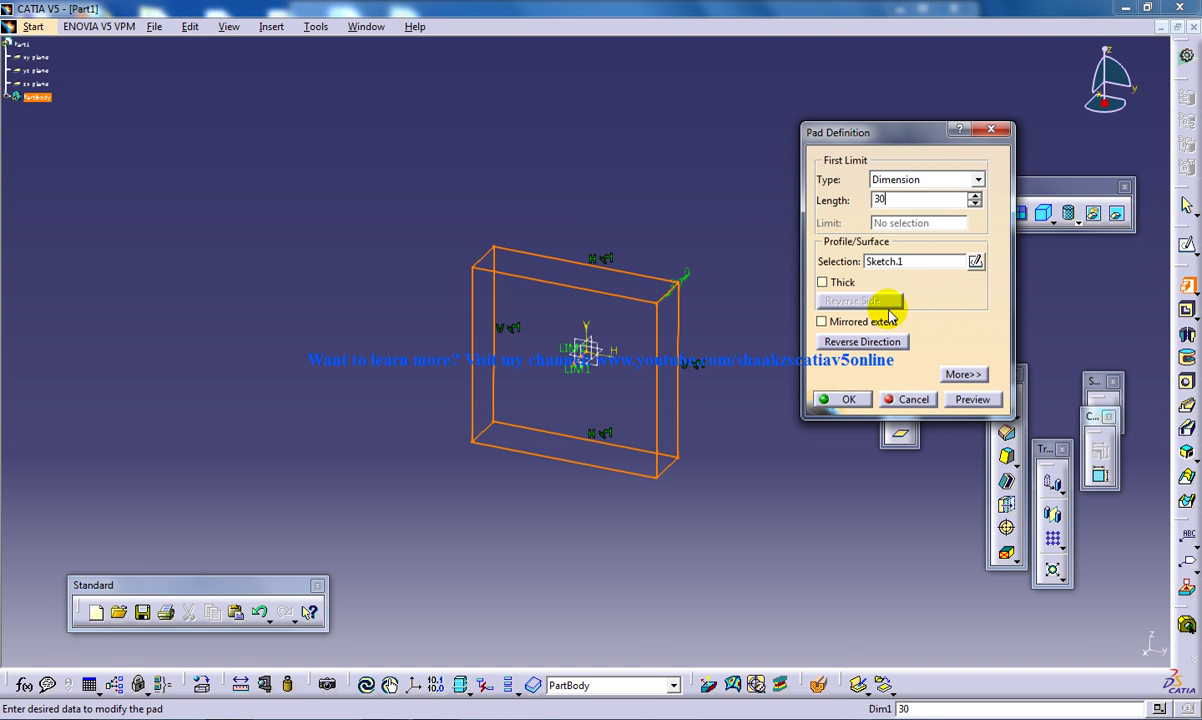
left_click(856, 322)
left_click(848, 400)
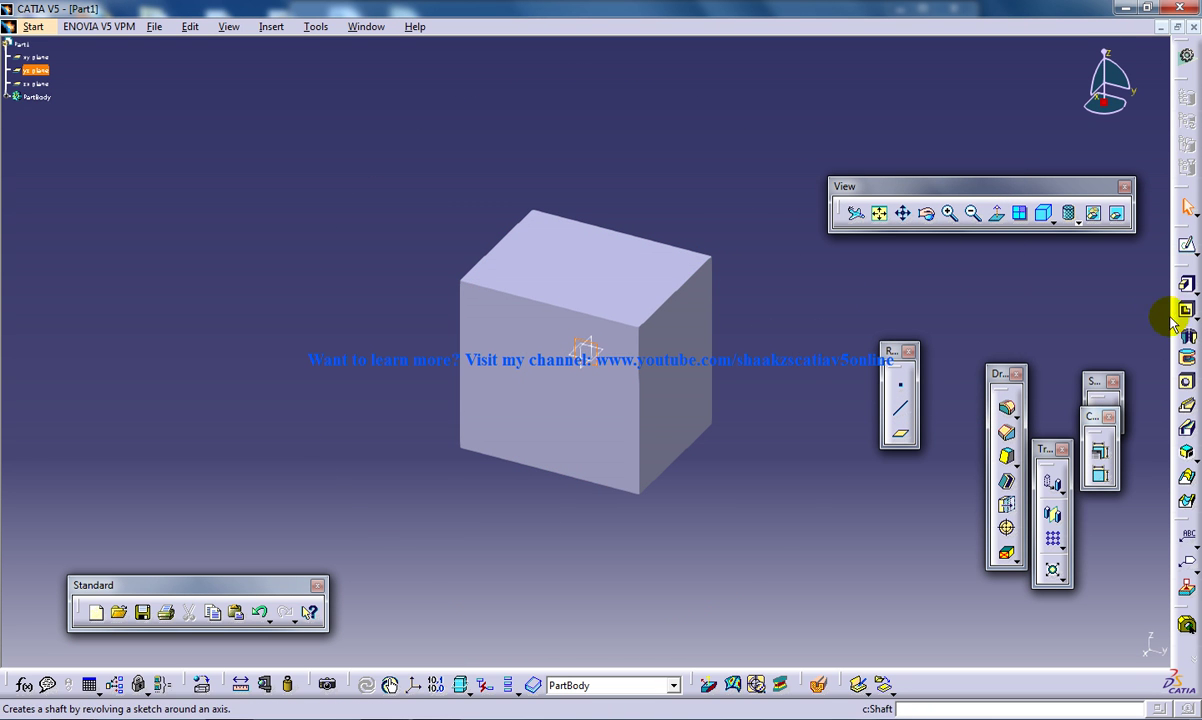
left_click(30, 27)
In Wireframe and Surface Design, sketch an open zigzag profile on the yz plane across the block
mouse_move(77, 70)
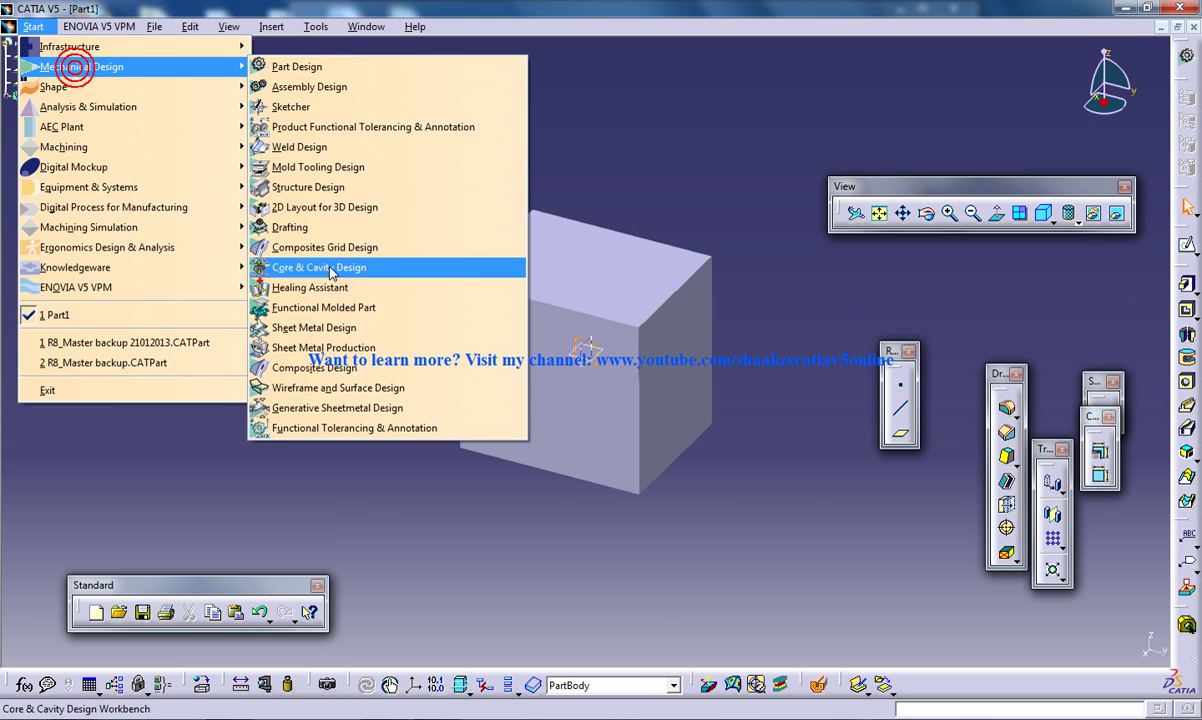
left_click(335, 388)
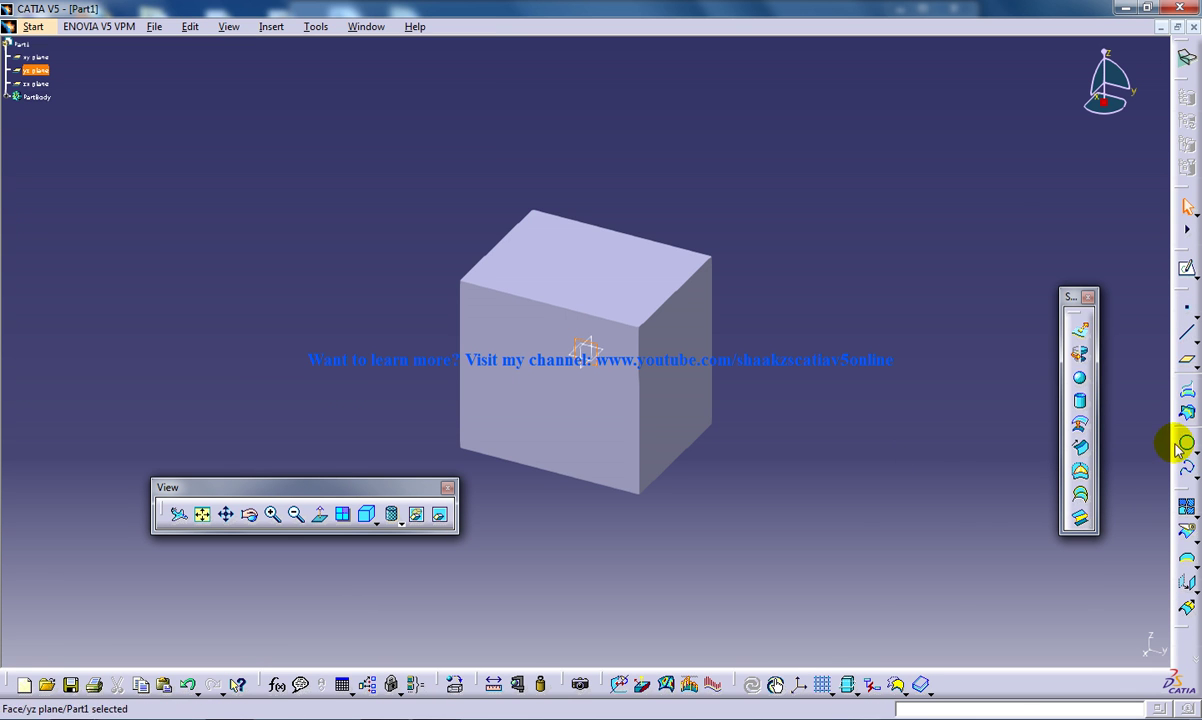
left_click(1186, 268)
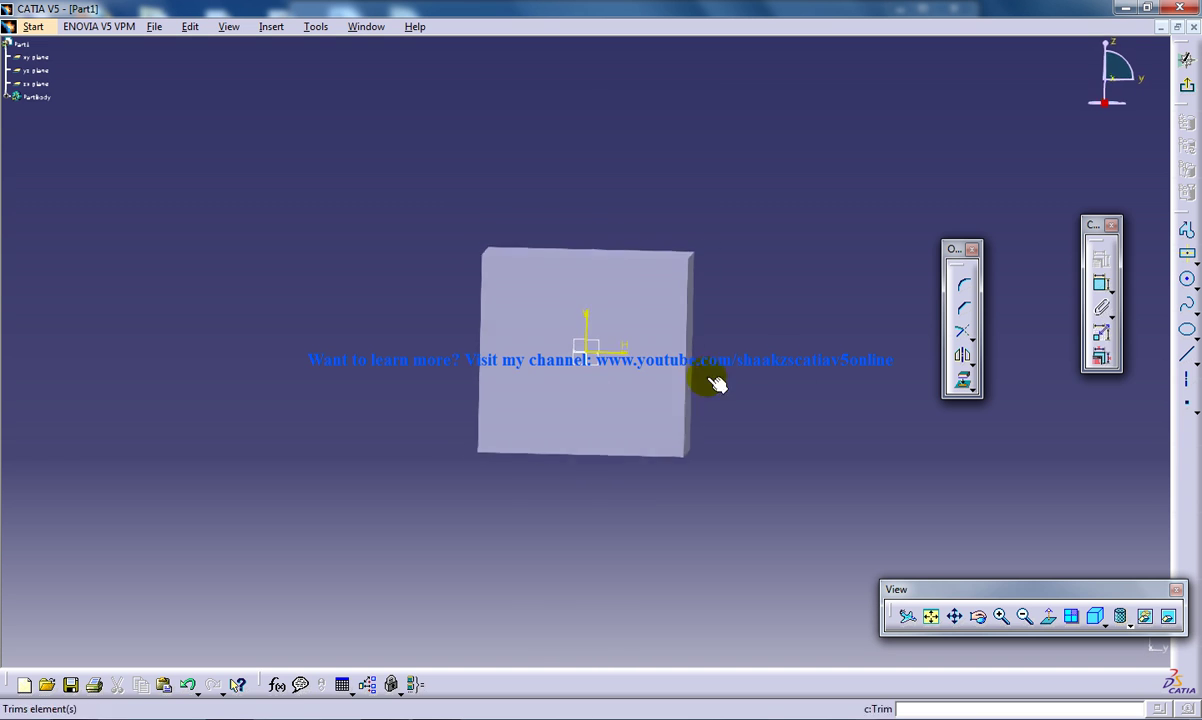
left_click(1186, 231)
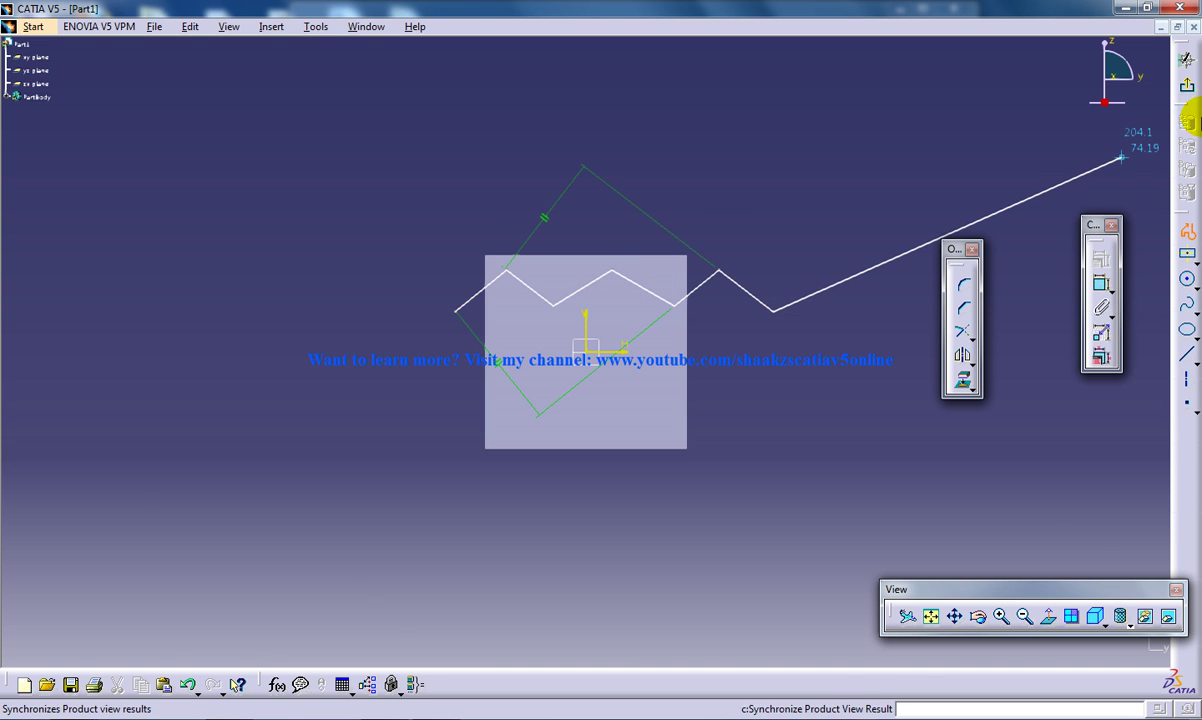
left_click(1186, 58)
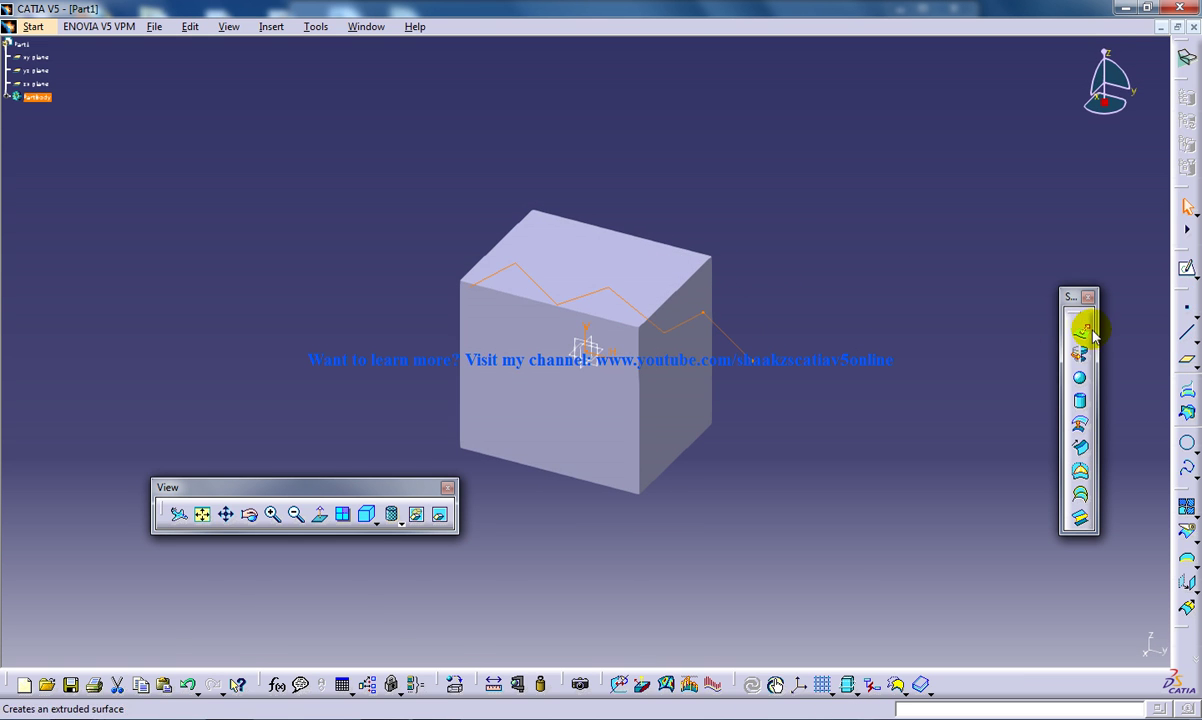
Extrude the zigzag sketch 40 mm with mirrored extent into surface Extrude.1
left_click(1093, 326)
type("40")
left_click(877, 330)
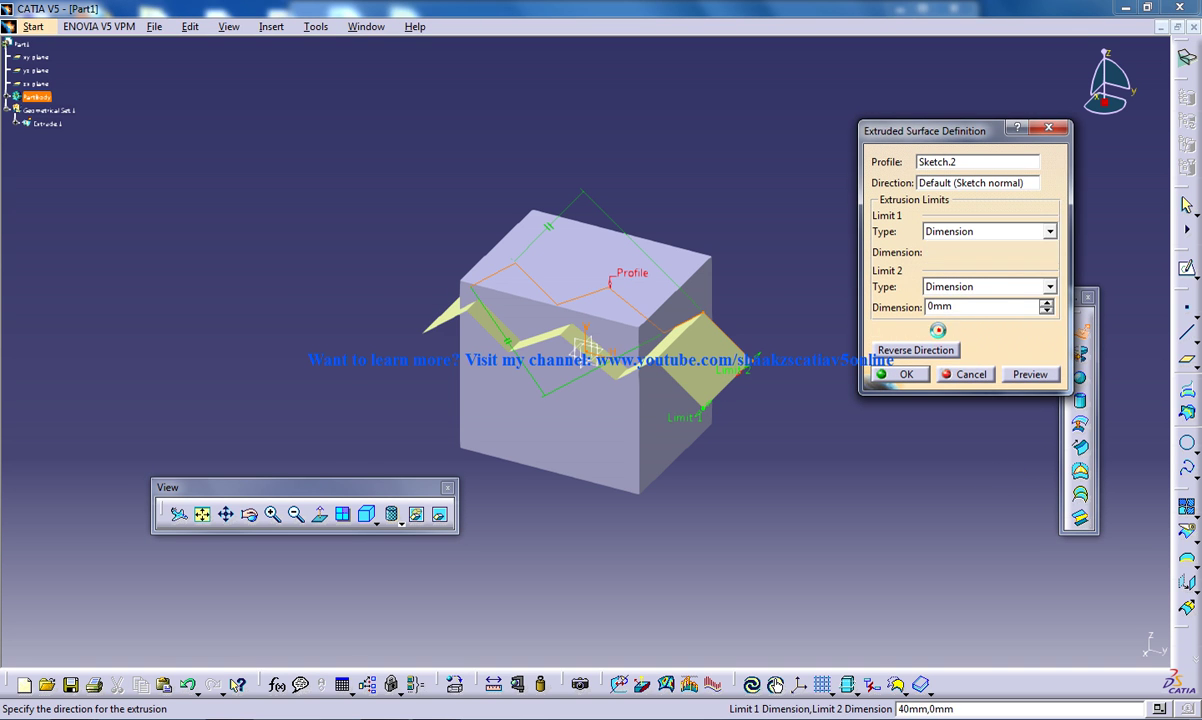
left_click(906, 374)
middle_click_drag(826, 424, 628, 244)
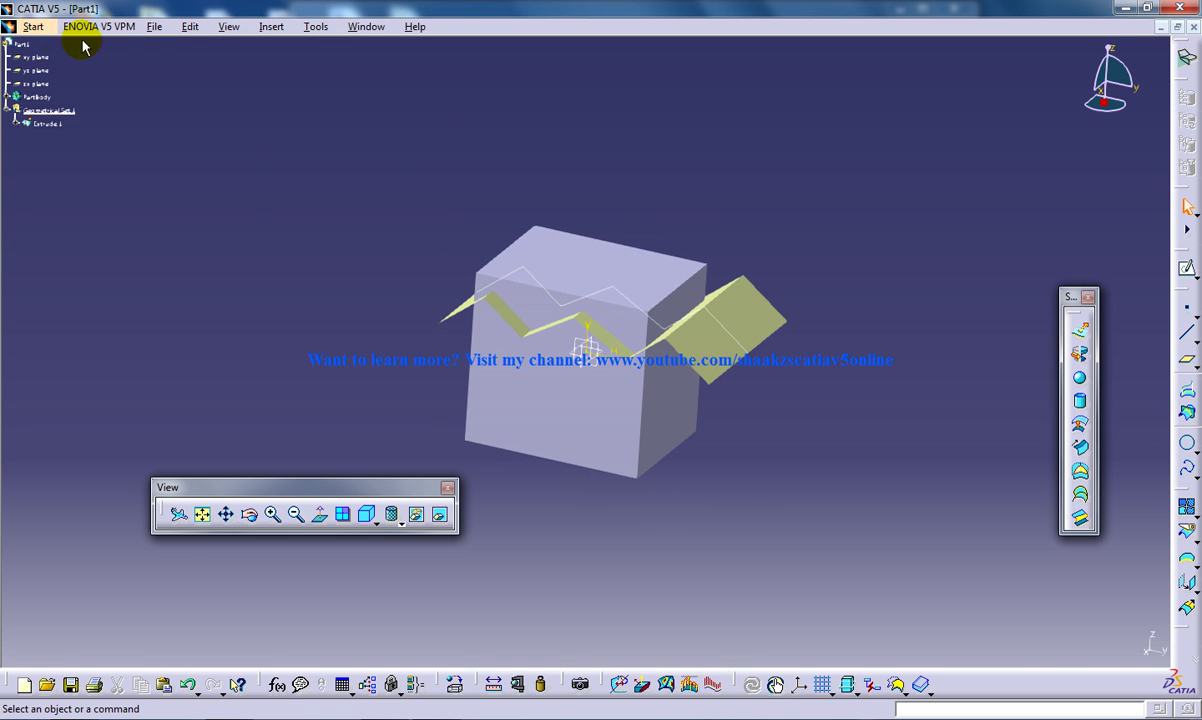
Switch back to the Part Design workbench
left_click(33, 26)
mouse_move(107, 67)
left_click(290, 67)
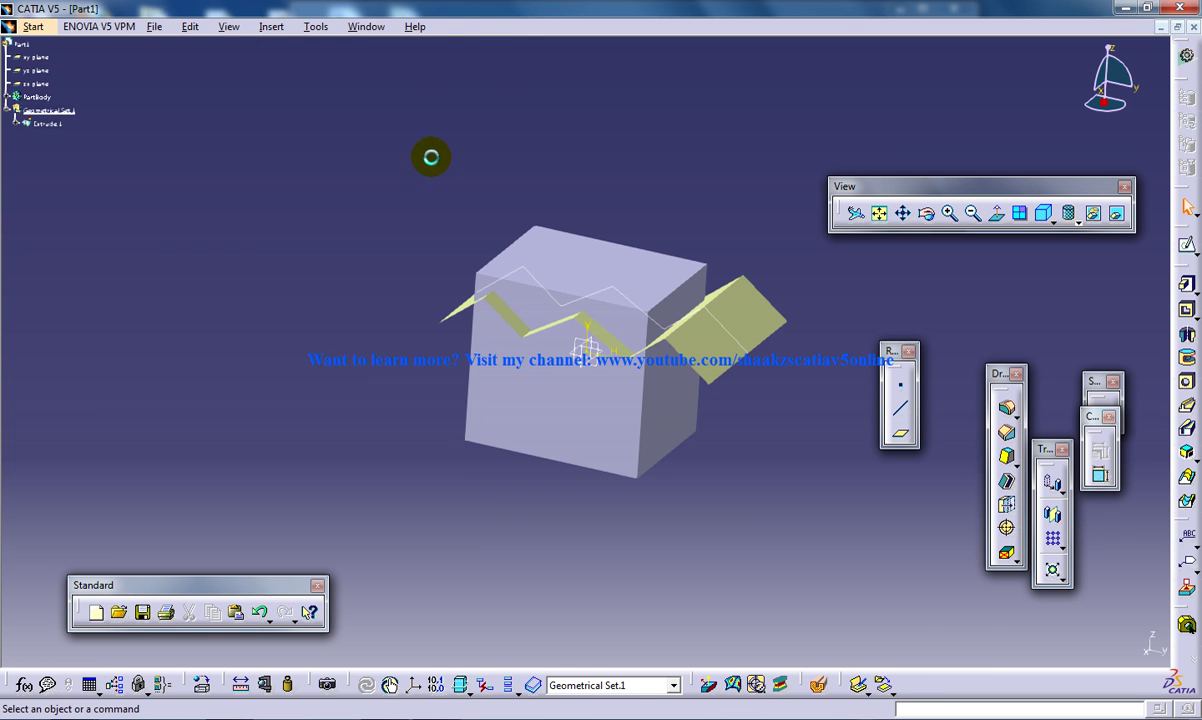
Start a Sew Surface feature with Extrude.1 as the surface to sew
left_click(271, 26)
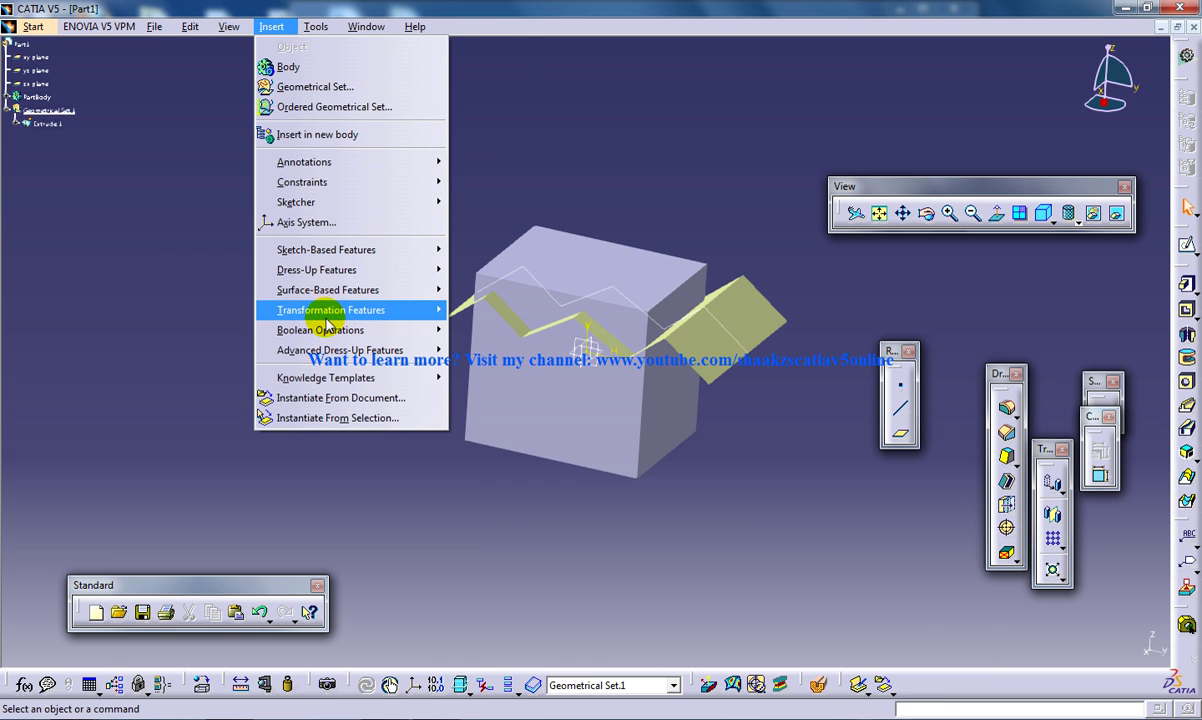
mouse_move(343, 291)
left_click(488, 349)
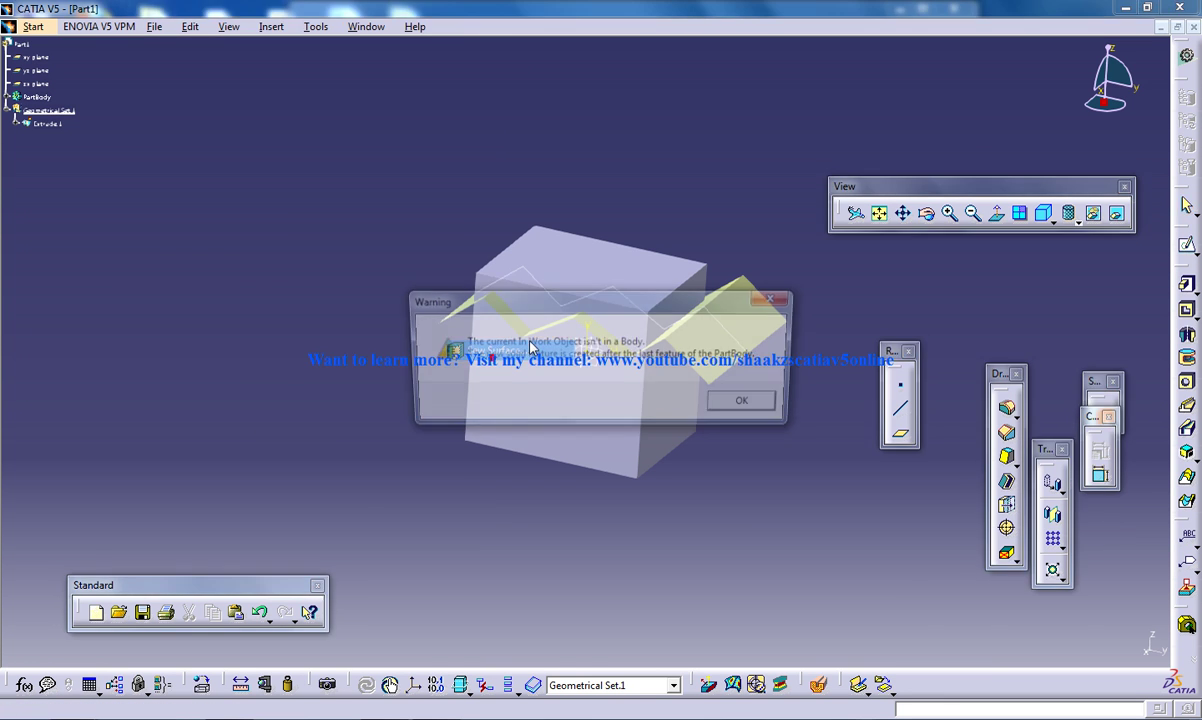
left_click(743, 403)
middle_click_drag(725, 300, 706, 225)
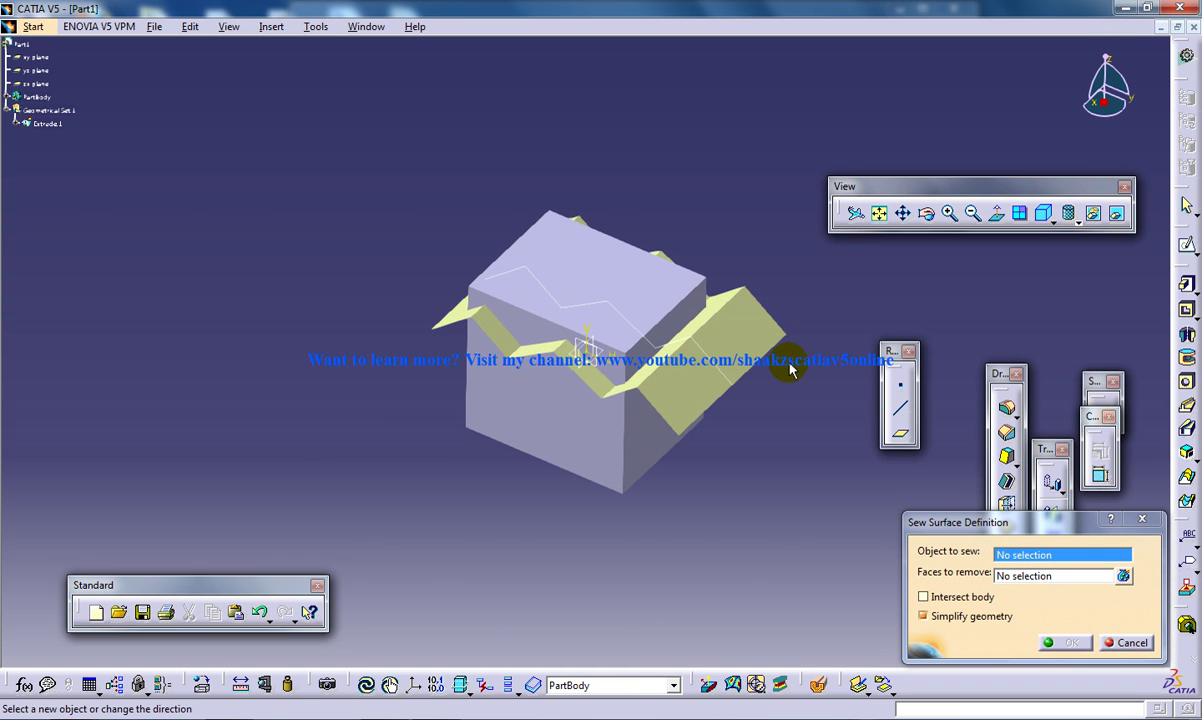
left_click(739, 343)
Remove the block's top face Pad.1\Face.1 and apply the sew, giving a zigzag top
middle_click_drag(561, 325, 588, 231)
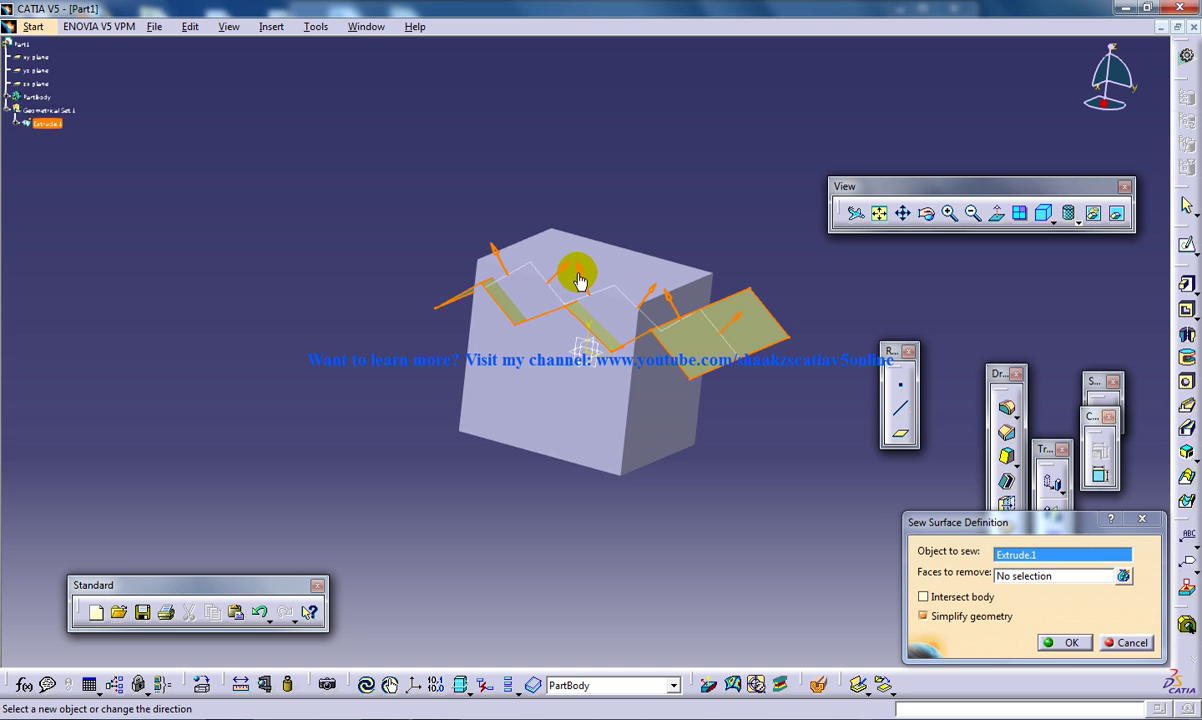
middle_click_drag(566, 271, 618, 191)
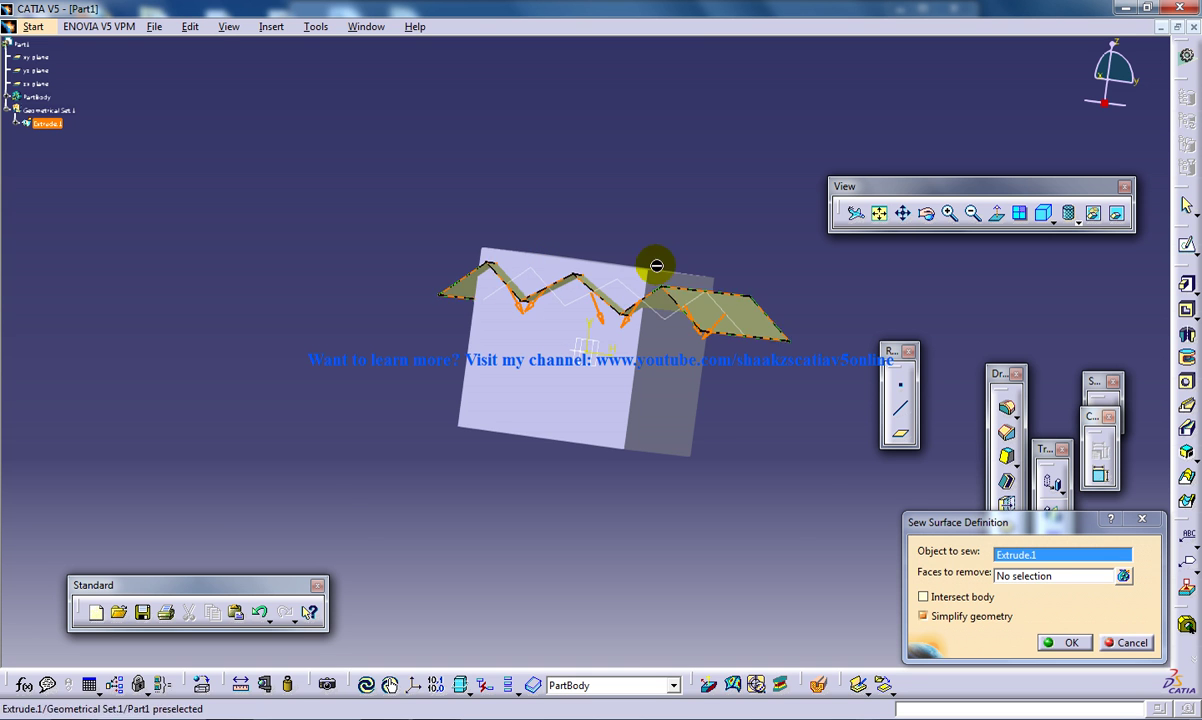
middle_click_drag(640, 268, 590, 305)
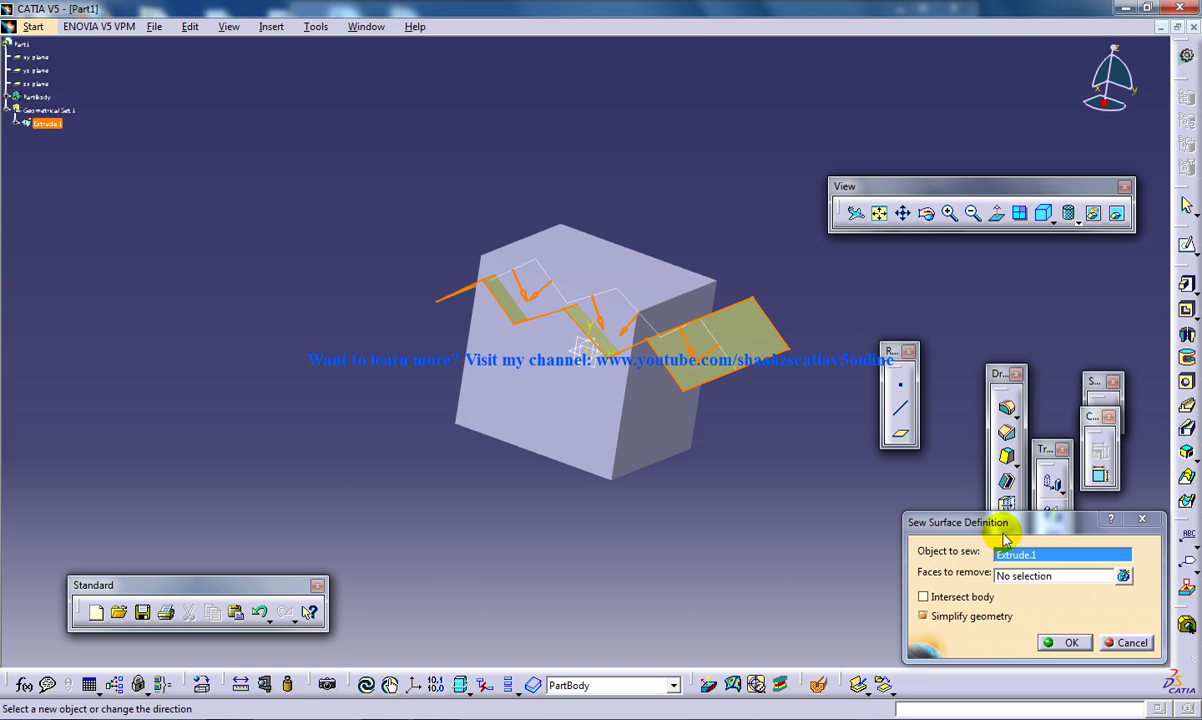
left_click(1041, 575)
left_click(636, 266)
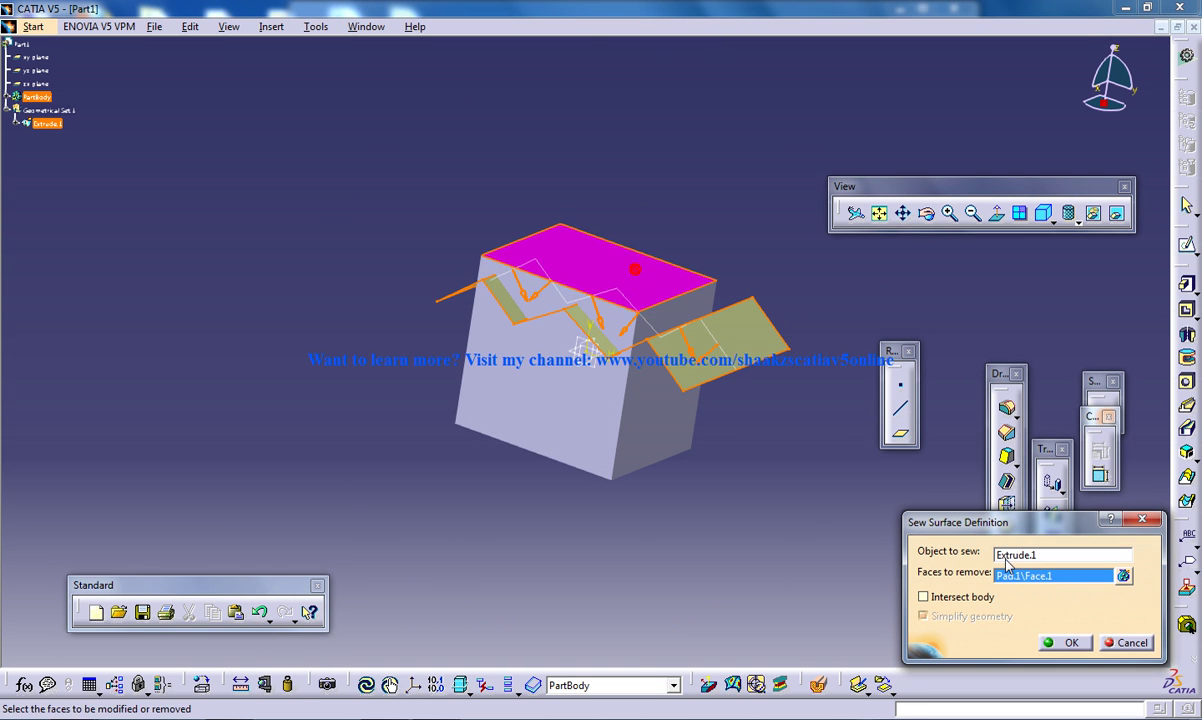
left_click(1066, 642)
middle_click_drag(700, 400, 580, 330)
left_click(16, 123)
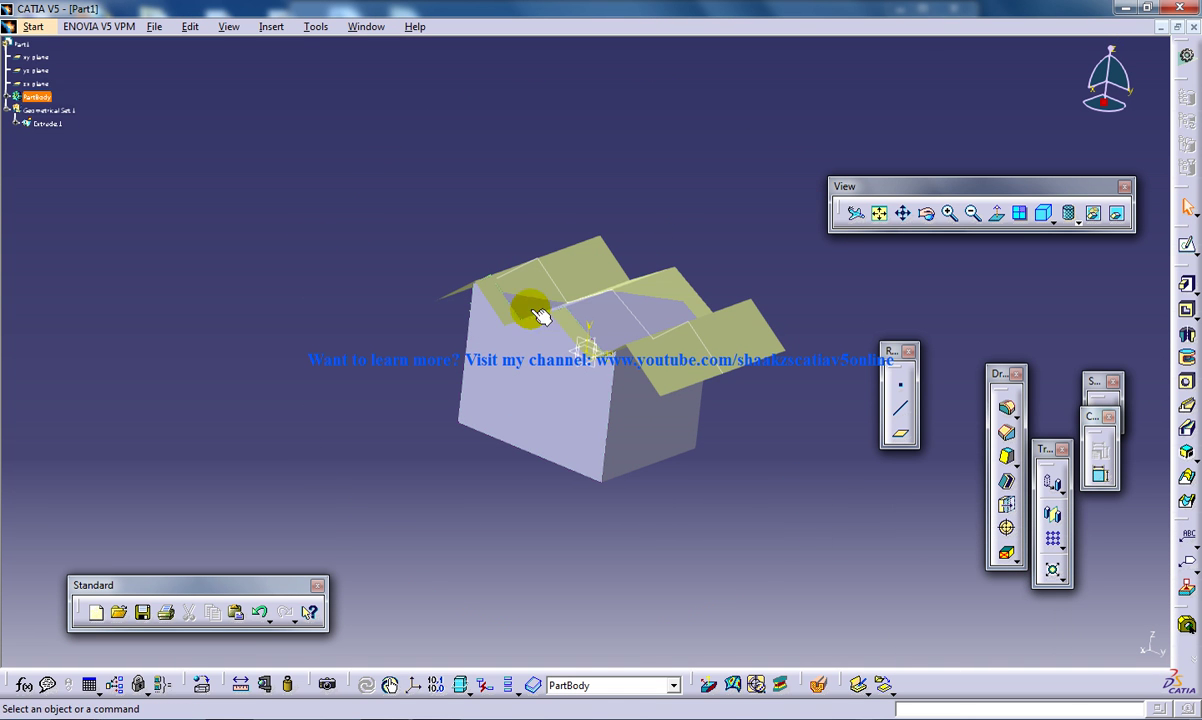
Hide Extrude.1 to inspect the sewn zigzag top of the block
middle_click_drag(576, 233, 612, 279)
right_click(49, 127)
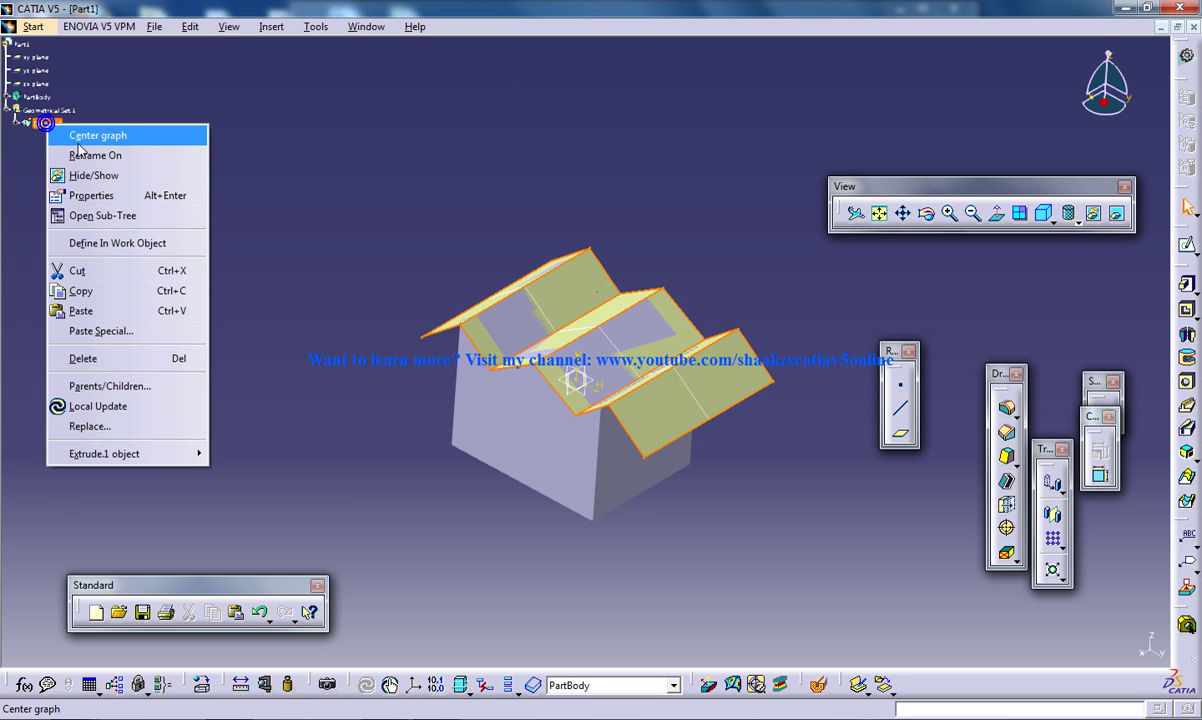
left_click(85, 172)
mouse_move(600, 256)
middle_mouse_down()
mouse_move(662, 203)
mouse_move(649, 182)
mouse_move(625, 248)
mouse_move(603, 250)
middle_mouse_up()
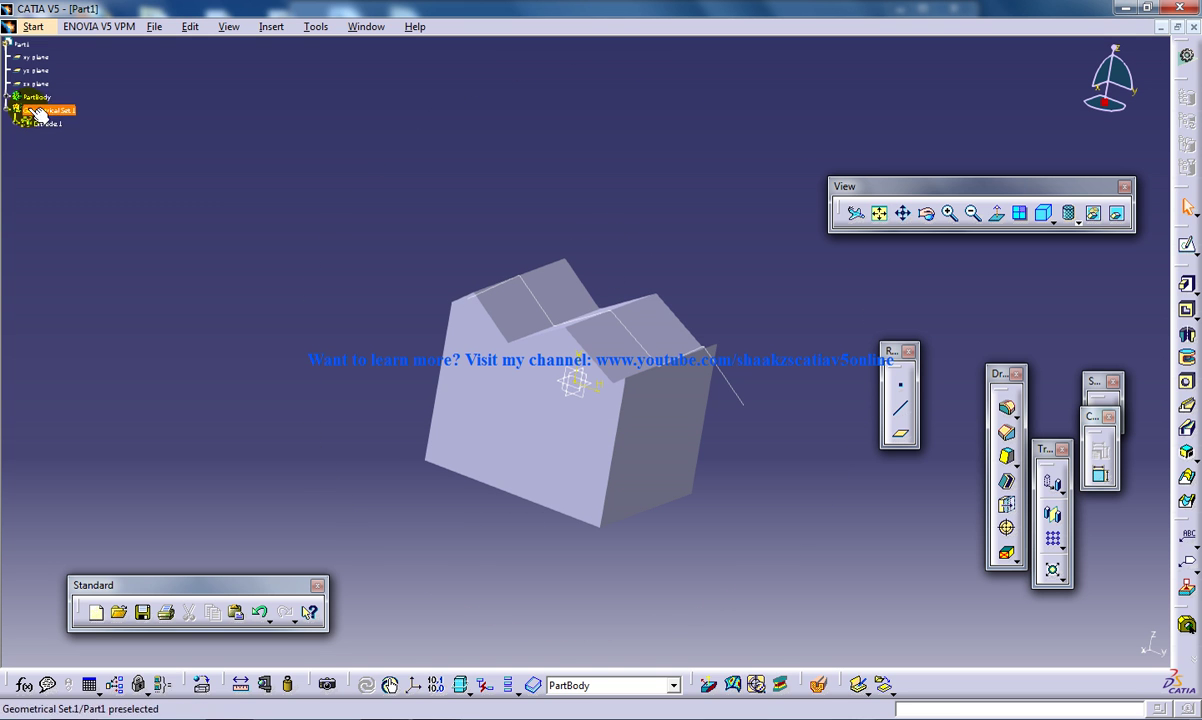
Undo the hide and the sew, restoring the flat-topped block
key("ctrl+z")
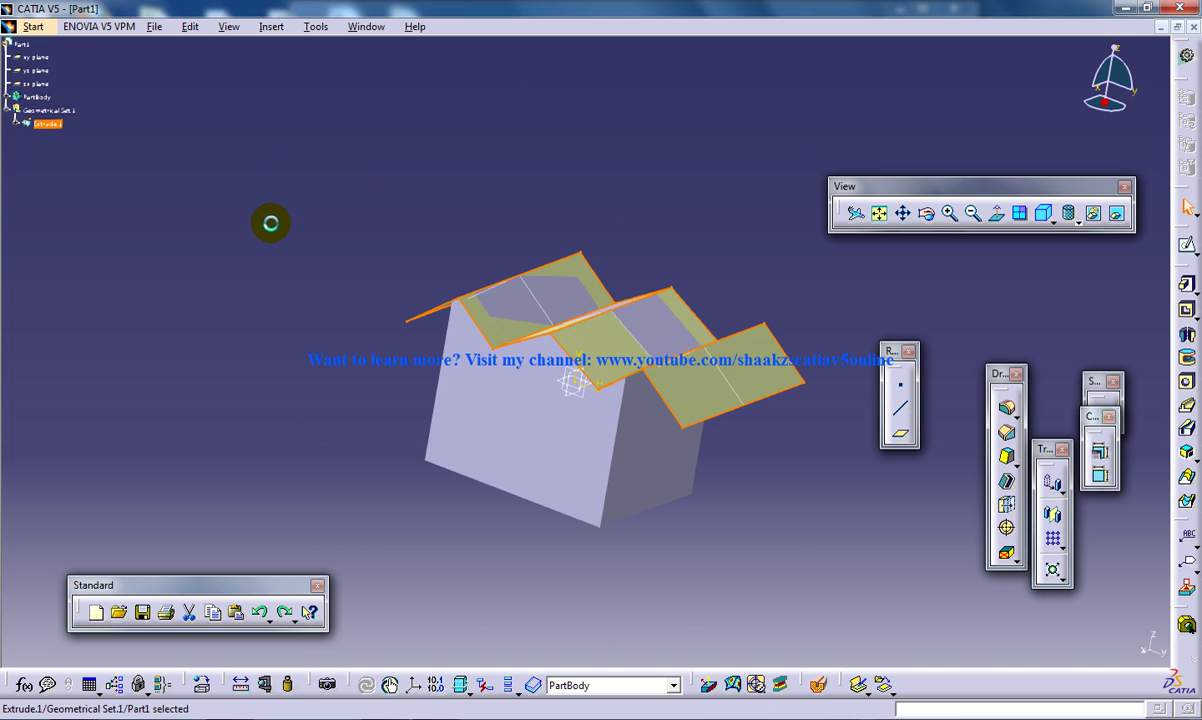
key("ctrl+z")
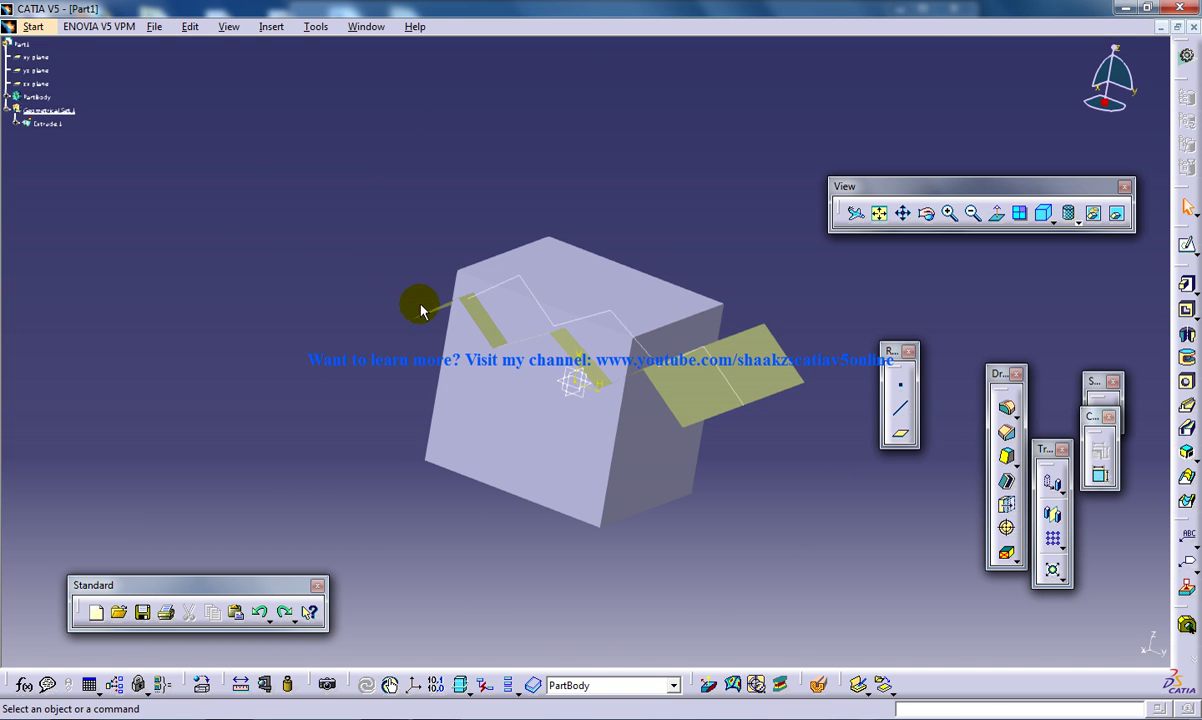
left_click(268, 27)
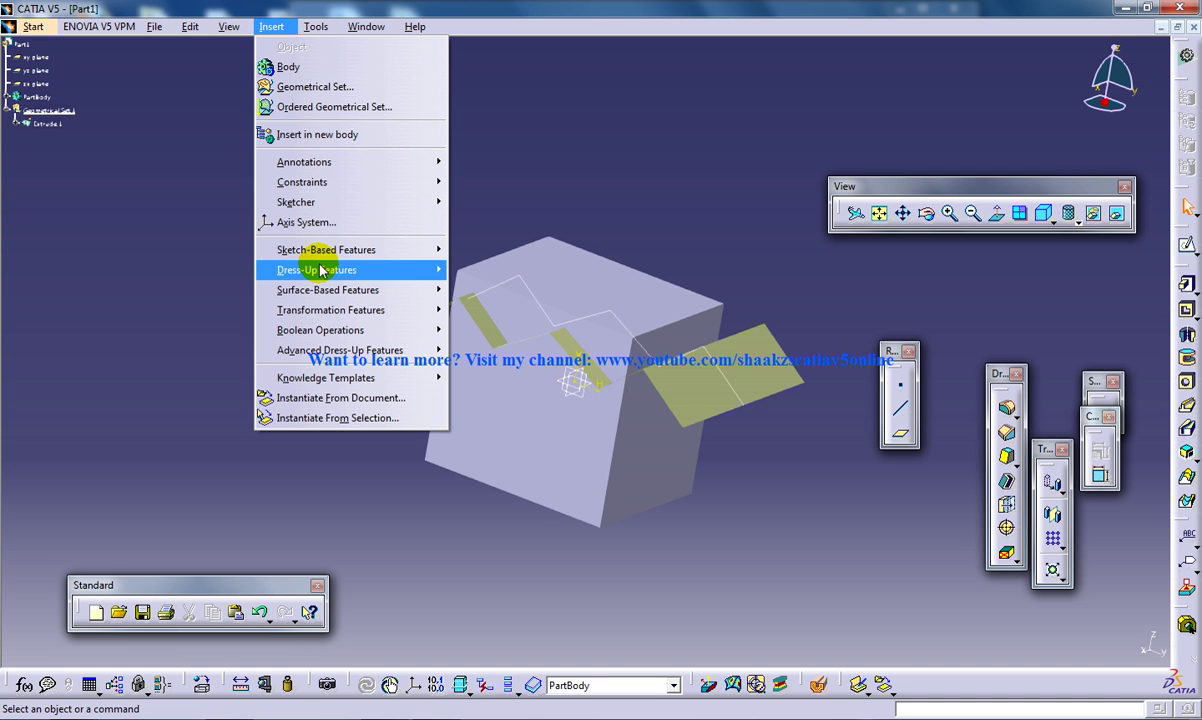
Sew Extrude.1 into the block again, this time removing the front face
mouse_move(327, 290)
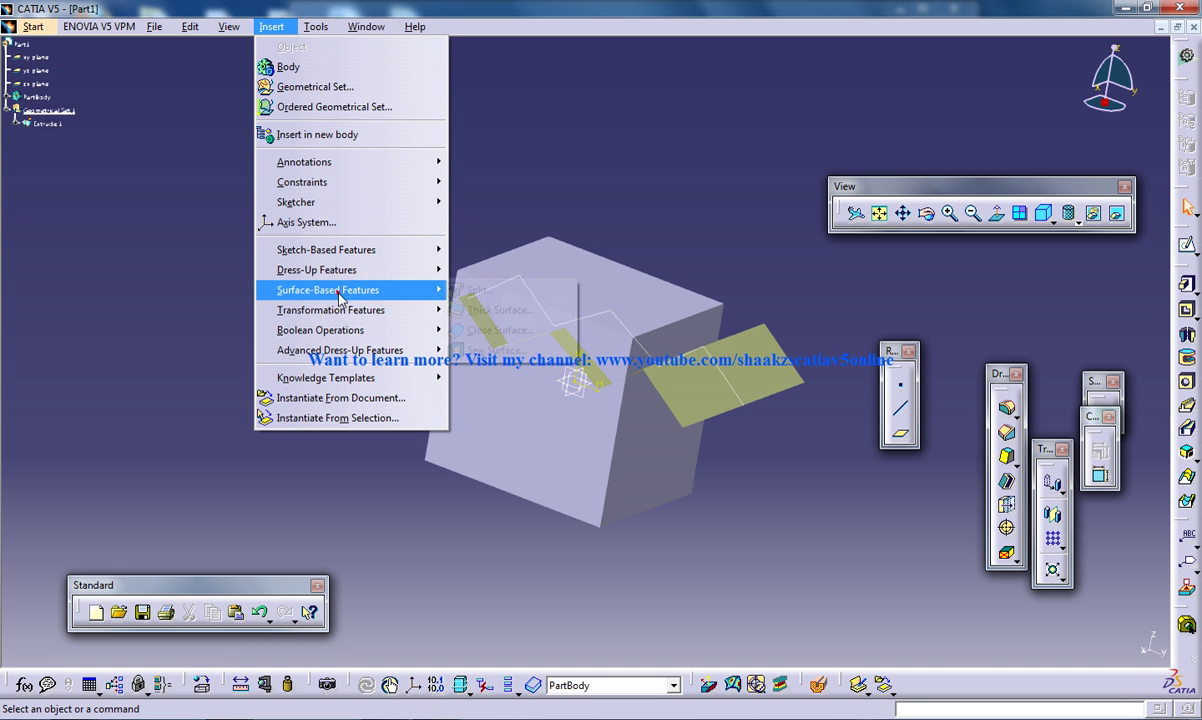
left_click(496, 350)
left_click(751, 402)
left_click(695, 349)
middle_click_drag(654, 238, 658, 349)
middle_click_drag(636, 290, 480, 320)
left_click(1100, 574)
middle_click_drag(640, 310, 617, 430)
left_click(613, 431)
left_click(1062, 648)
Hide Extrude.1 to reveal the flat top over a zigzag underside
middle_click_drag(665, 193, 569, 365)
right_click(52, 125)
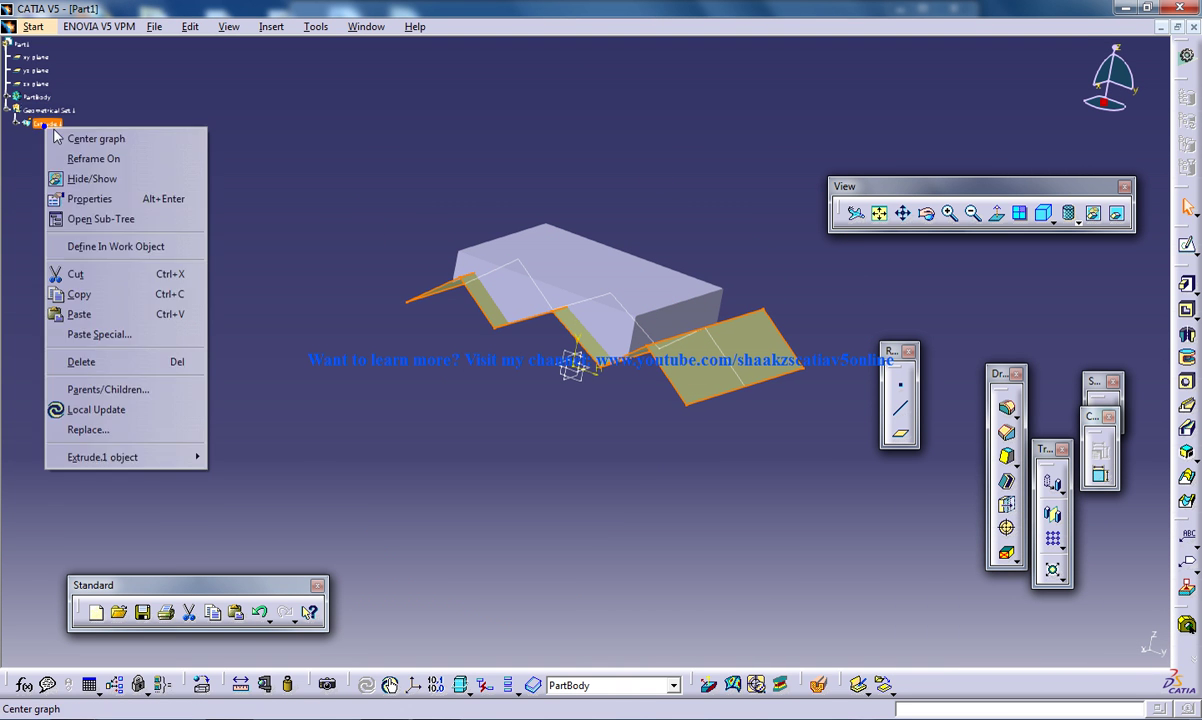
left_click(101, 180)
middle_click_drag(487, 217, 487, 280)
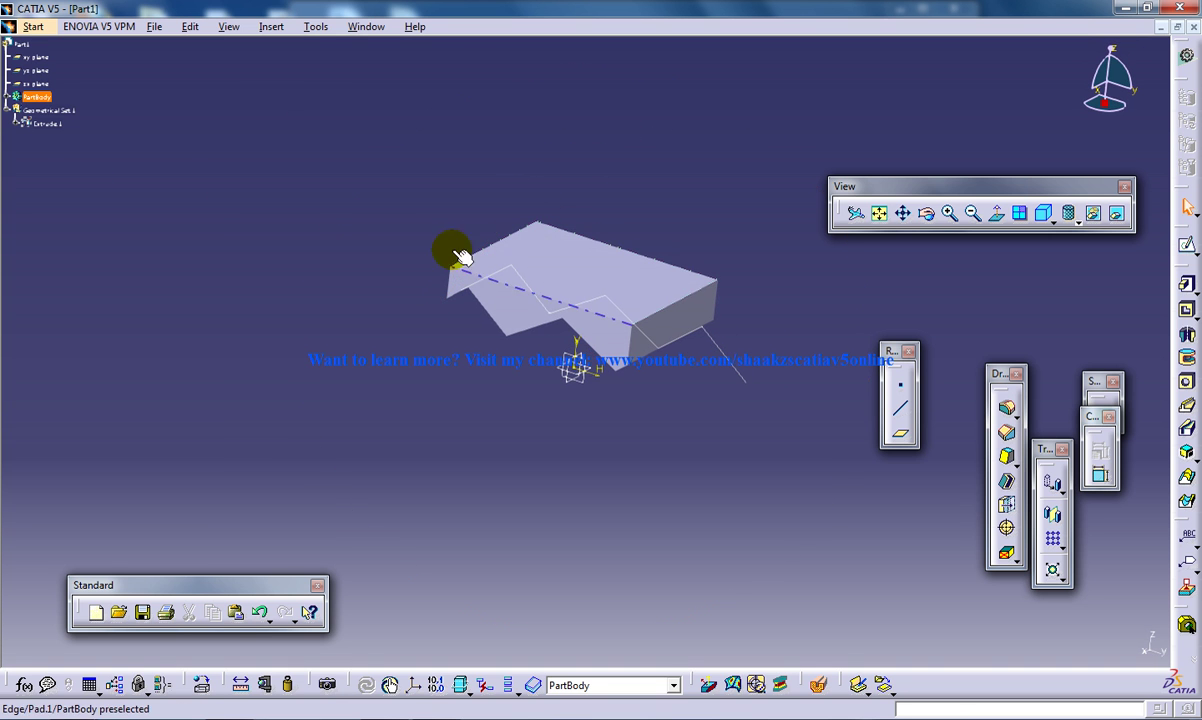